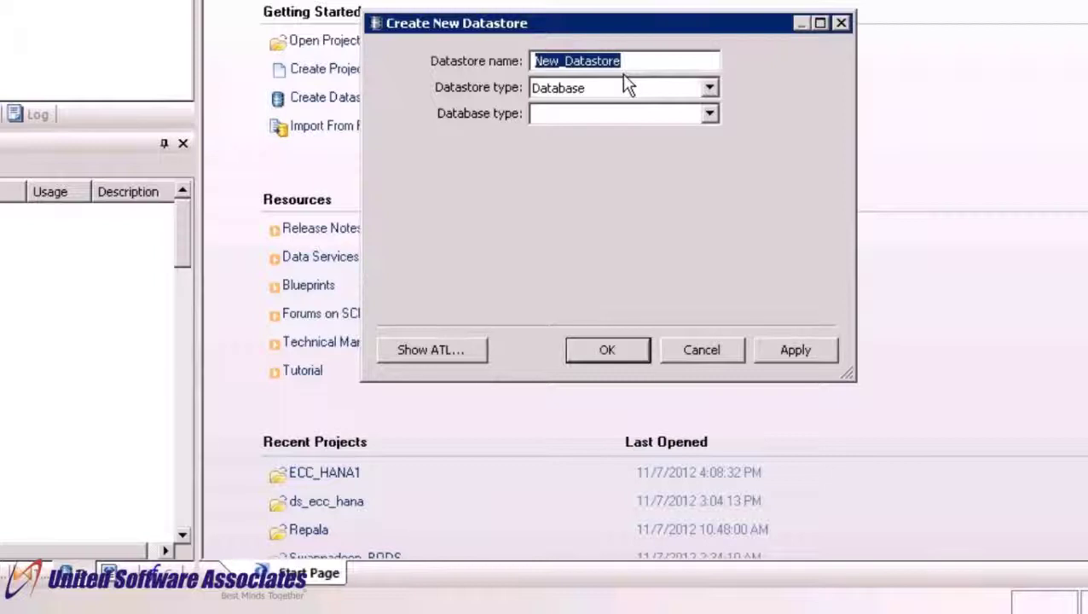
# Name the new datastore ECC_DS and set its datastore type to SAP Applications.
pyautogui.write('E')
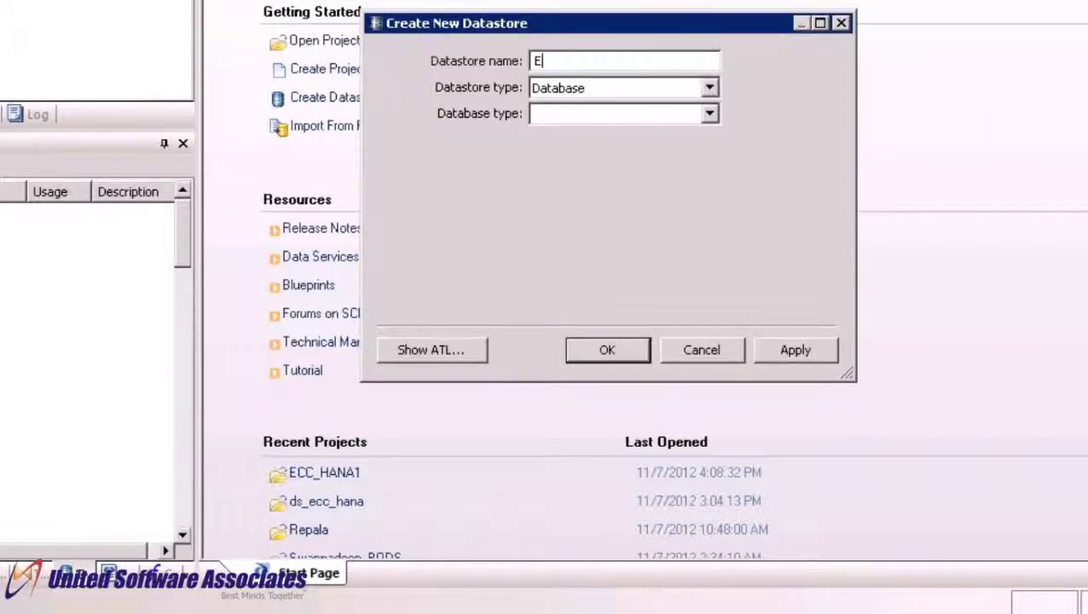
pyautogui.write('CC_DS')
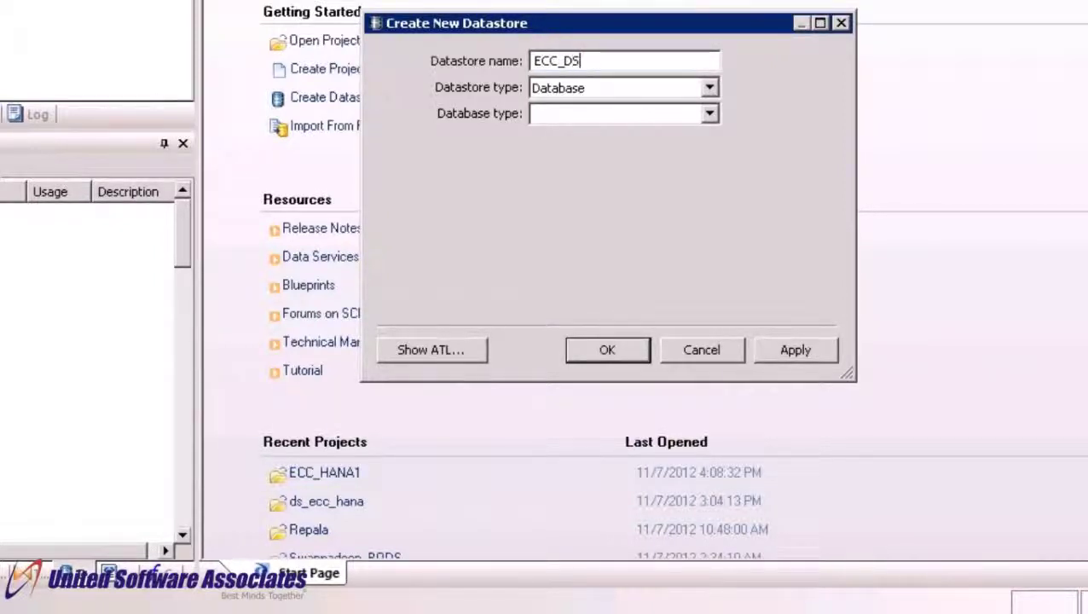
pyautogui.click(709, 88)
pyautogui.click(627, 199)
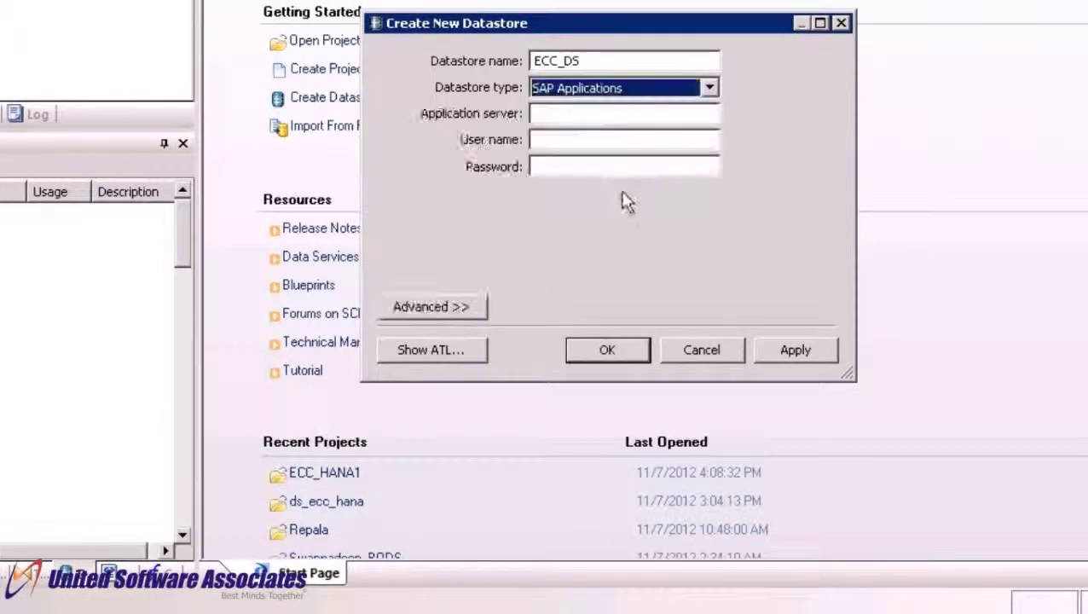
# Set the datastore's application server to ECCSERVER and enter the account's user name and password.
pyautogui.click(663, 118)
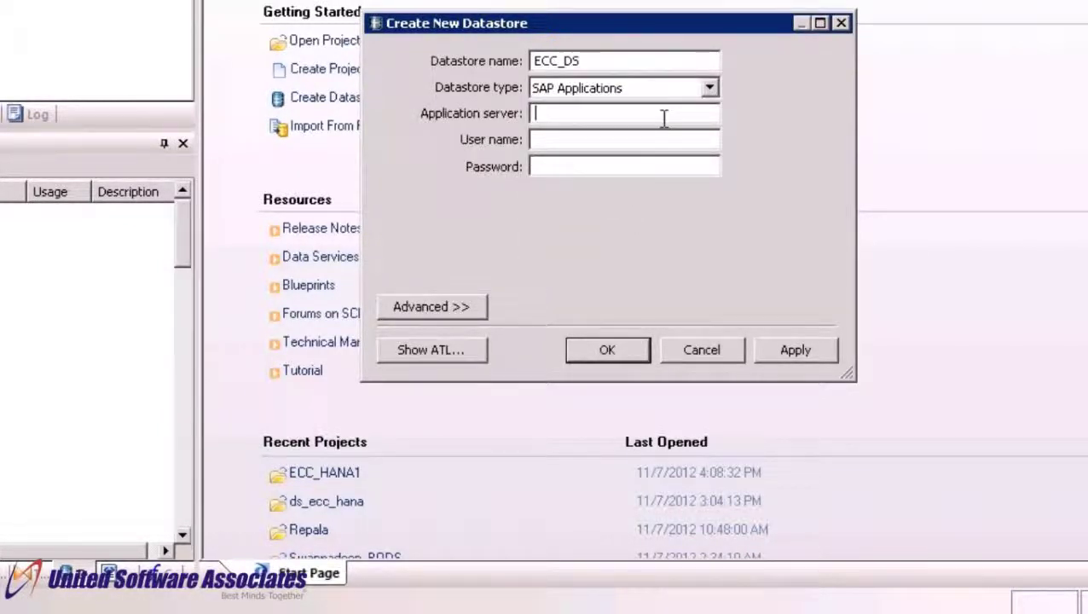
pyautogui.write('ECCSERVER')
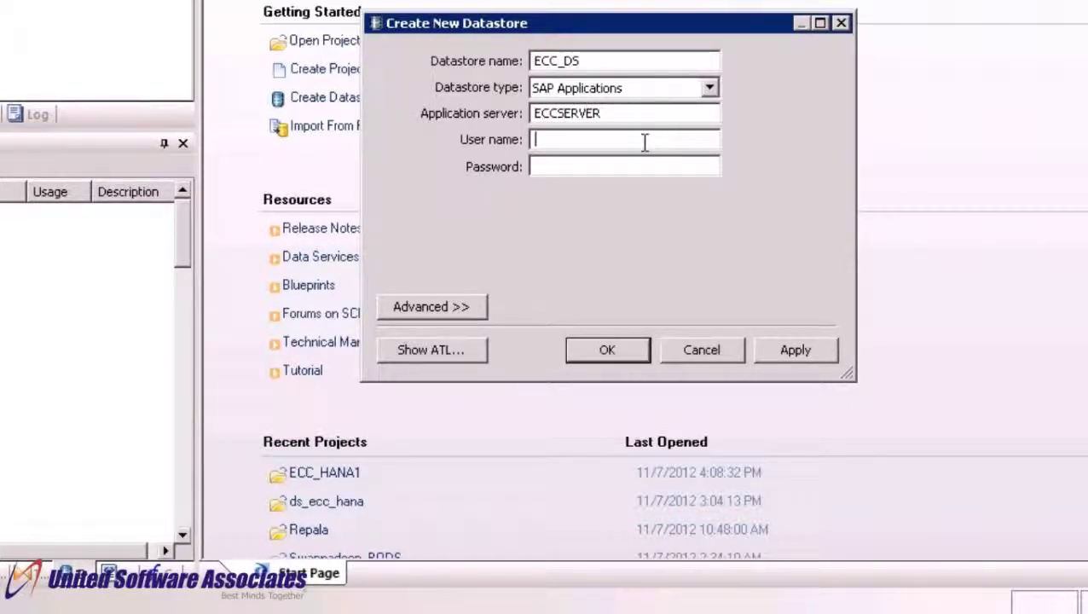
pyautogui.write('bouser')
pyautogui.click(632, 165)
pyautogui.write('**********')
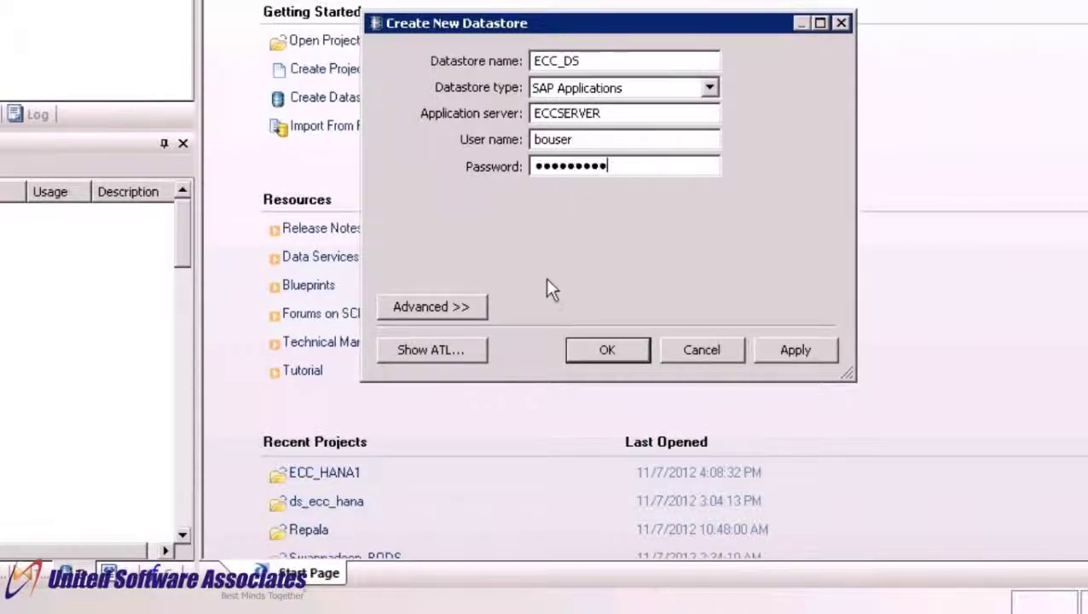
# Set the system number to 24 in the advanced SAP settings and create the datastore.
pyautogui.click(468, 309)
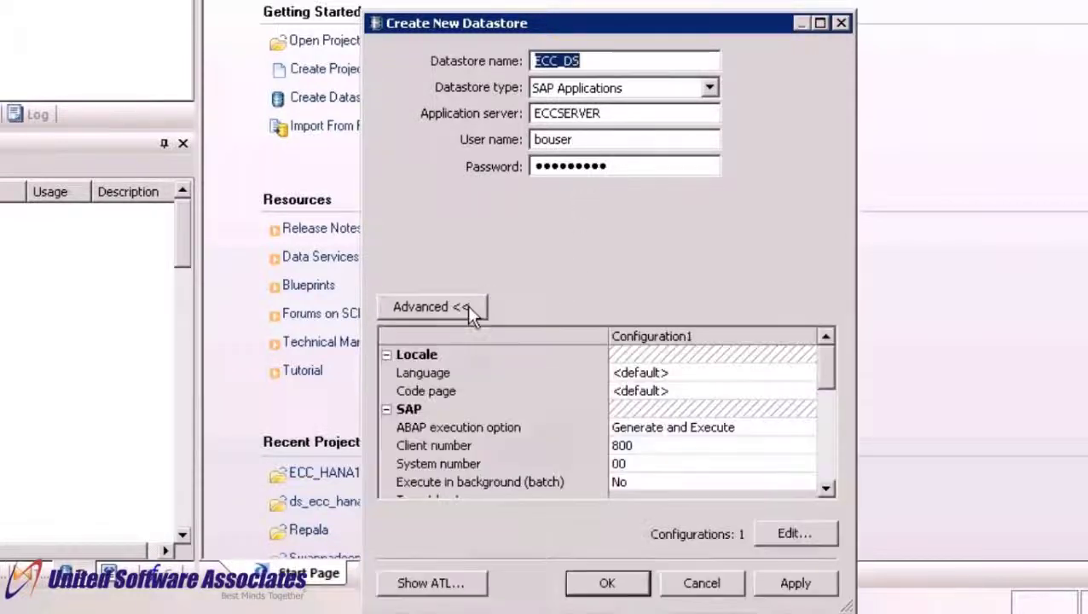
pyautogui.click(639, 462)
pyautogui.write('24')
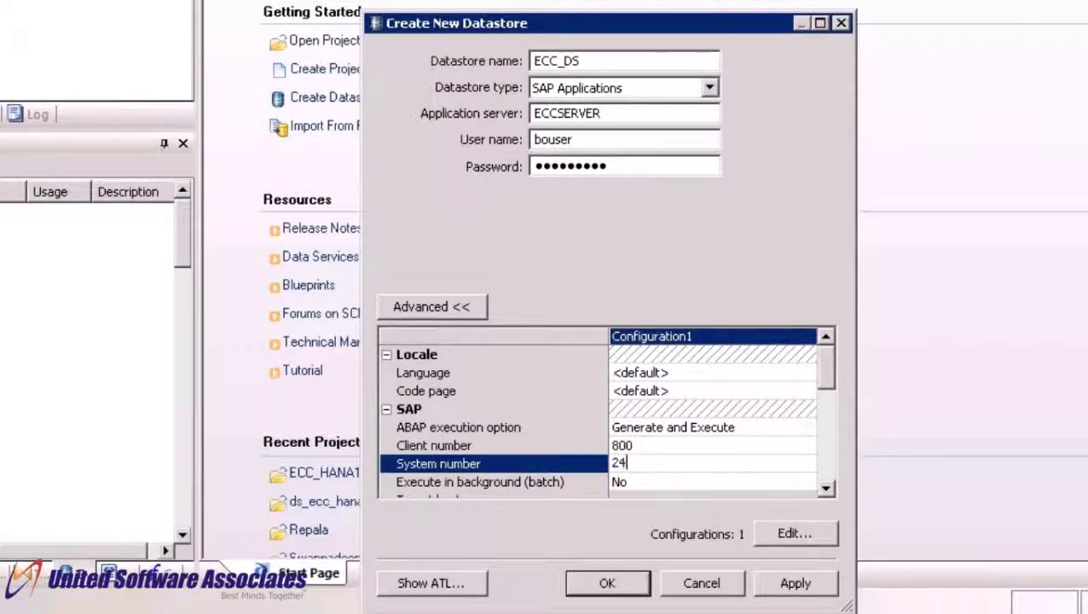
pyautogui.click(807, 586)
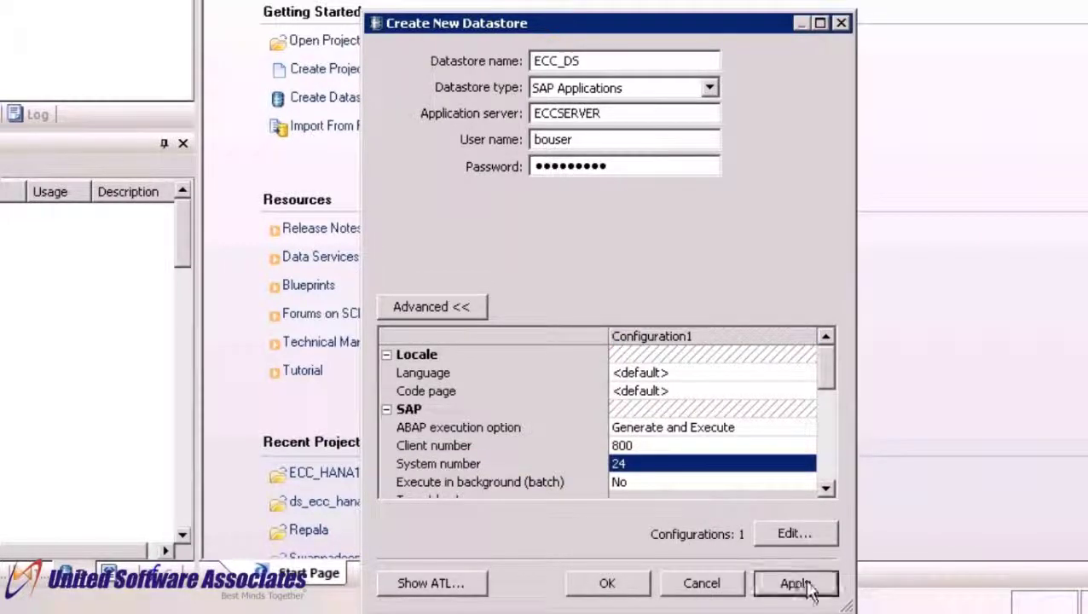
pyautogui.click(626, 583)
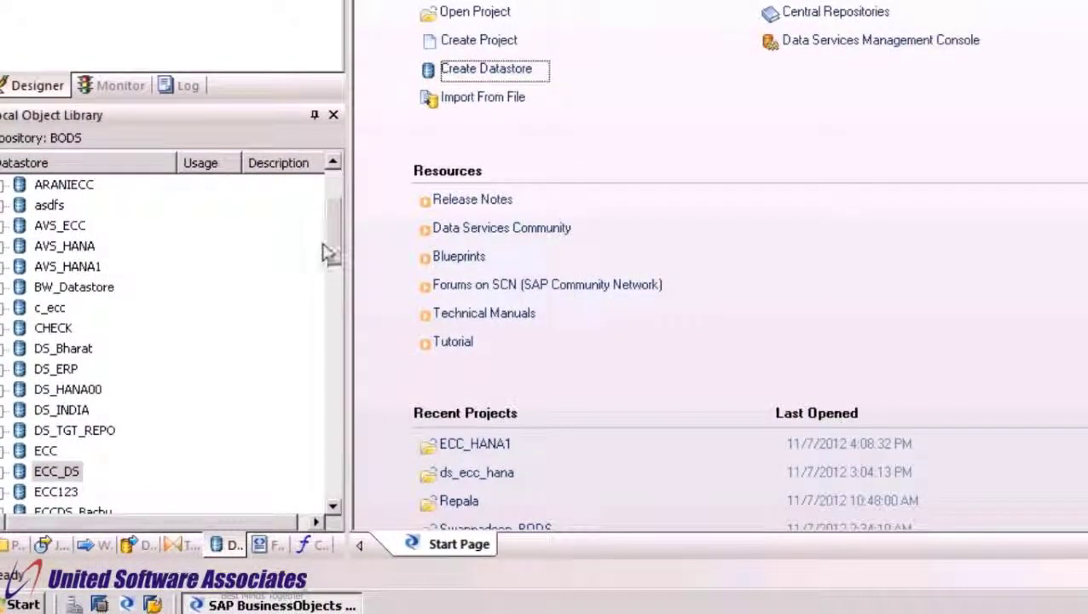
# Expand the ECC_DS datastore in the object library and open its Tables in the Datastore Explorer.
pyautogui.moveTo(332, 244); pyautogui.dragTo(324, 278)
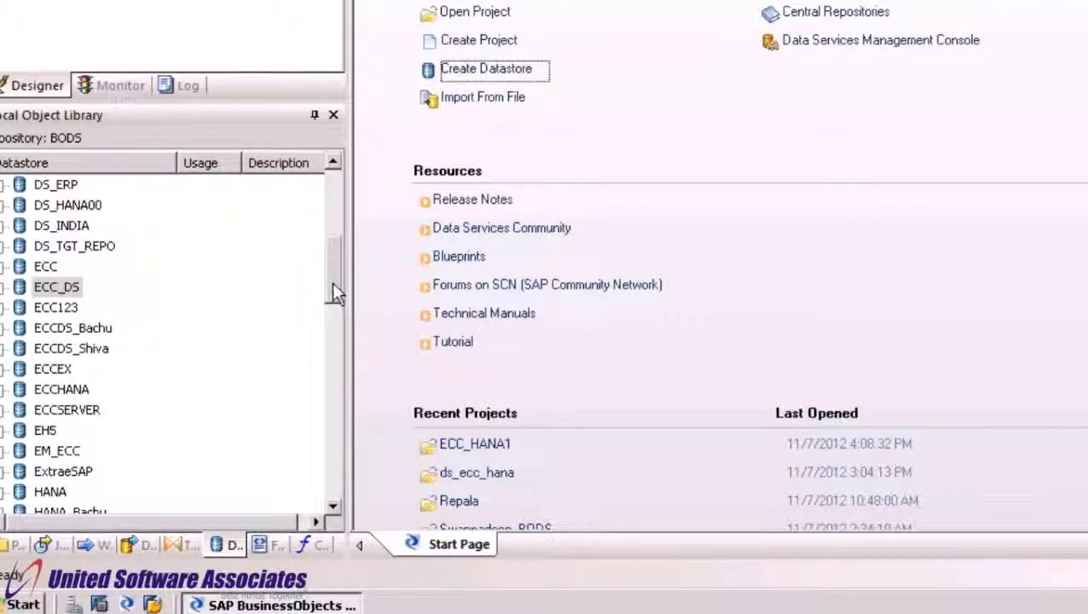
pyautogui.moveTo(335, 290); pyautogui.dragTo(332, 306)
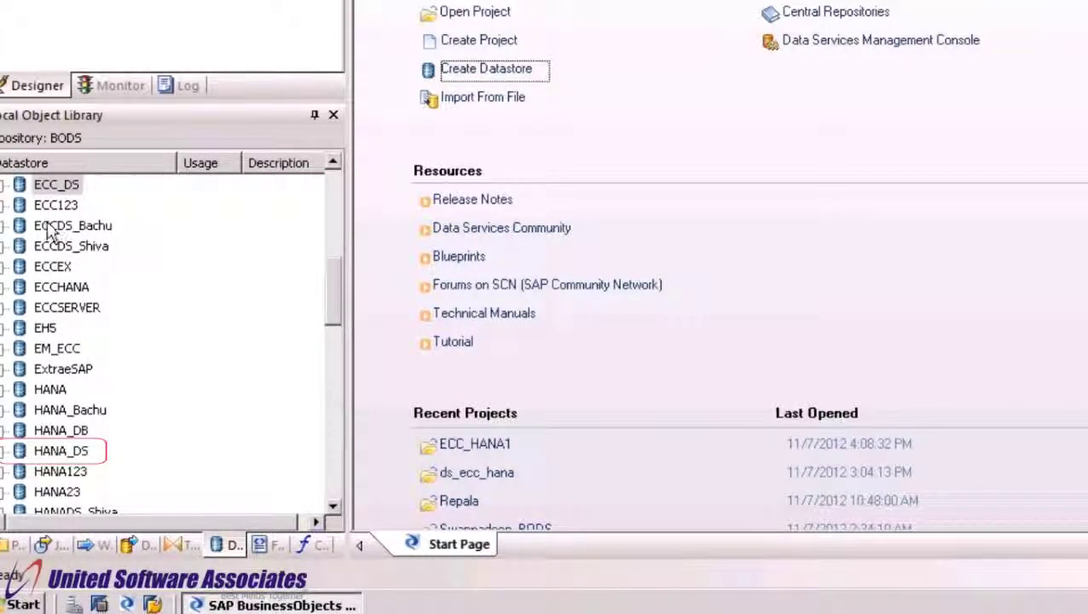
pyautogui.click(4, 185)
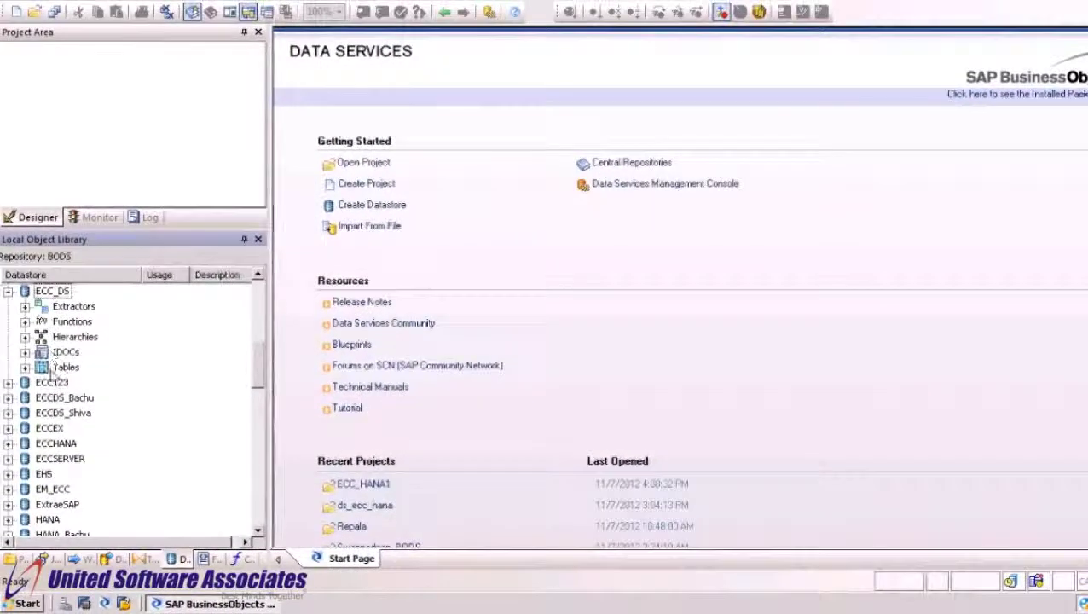
pyautogui.doubleClick(66, 367)
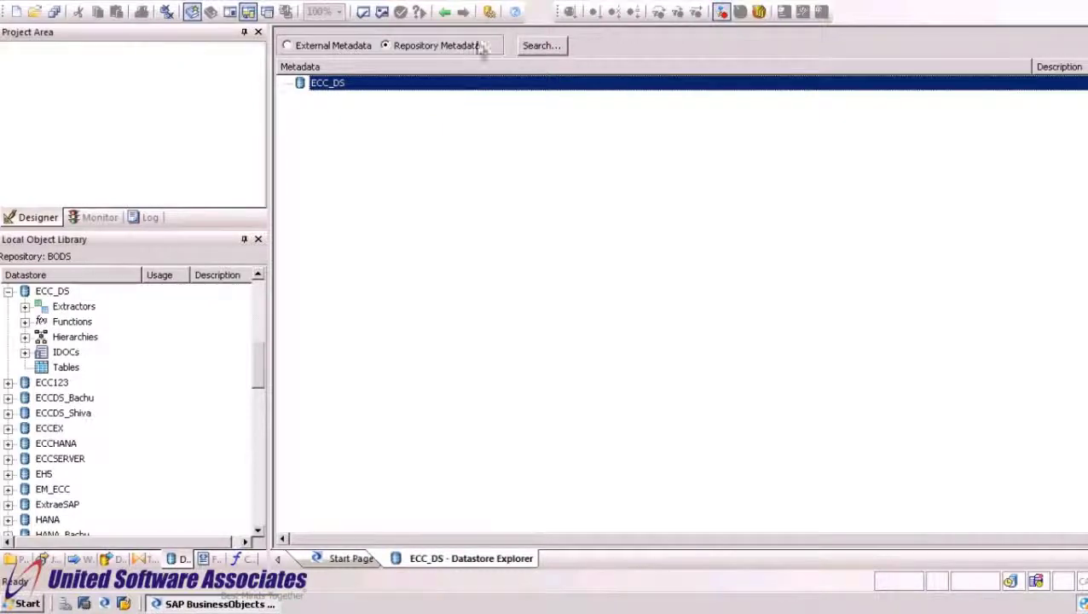
# Search the external data of ECC_DS for tables whose name contains MARA1.
pyautogui.click(538, 45)
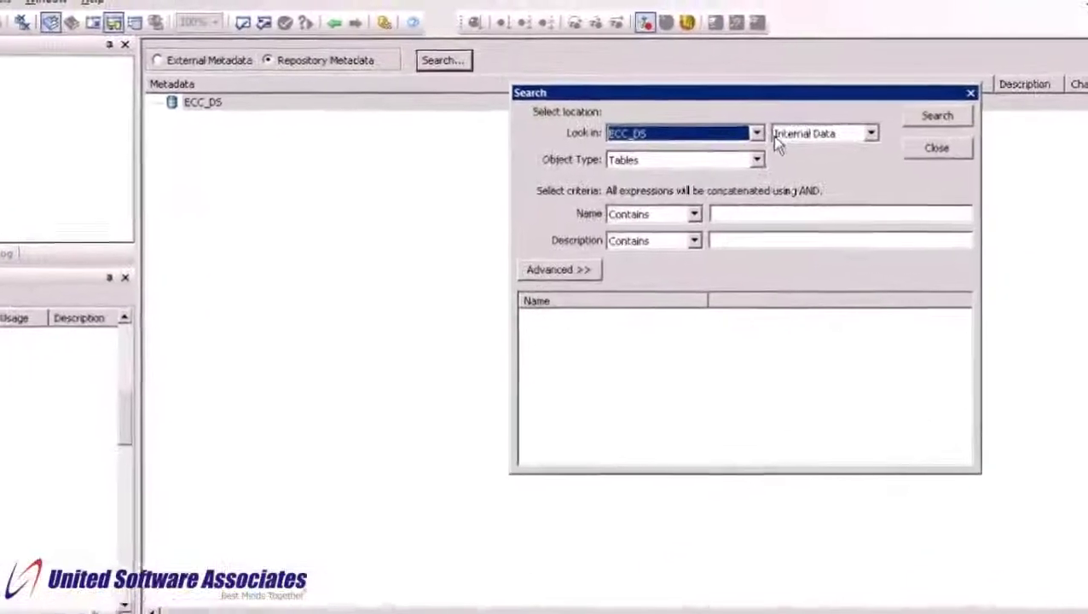
pyautogui.click(852, 121)
pyautogui.click(784, 182)
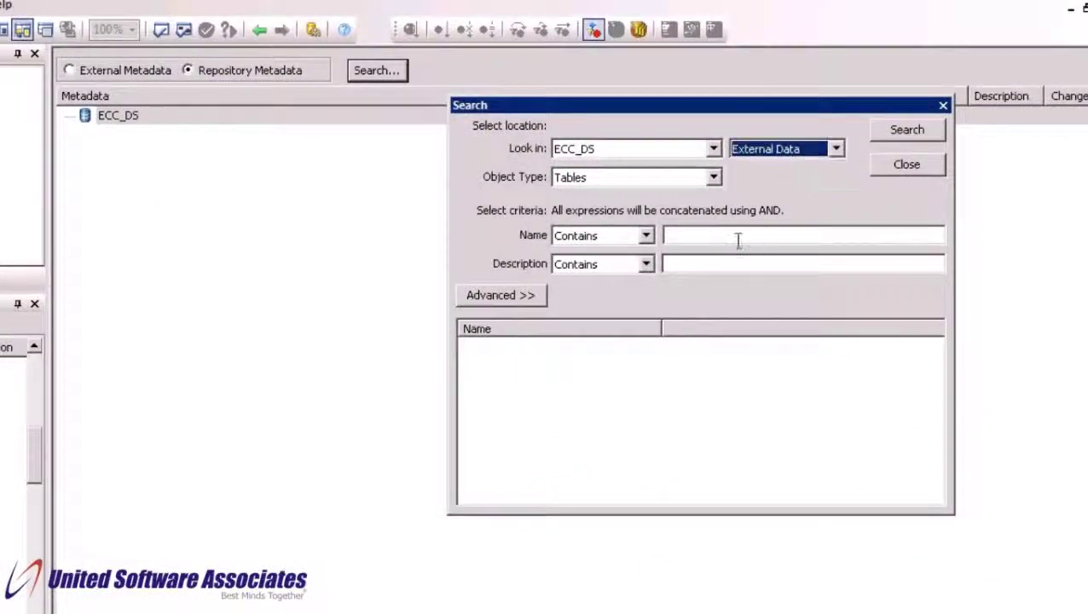
pyautogui.click(739, 236)
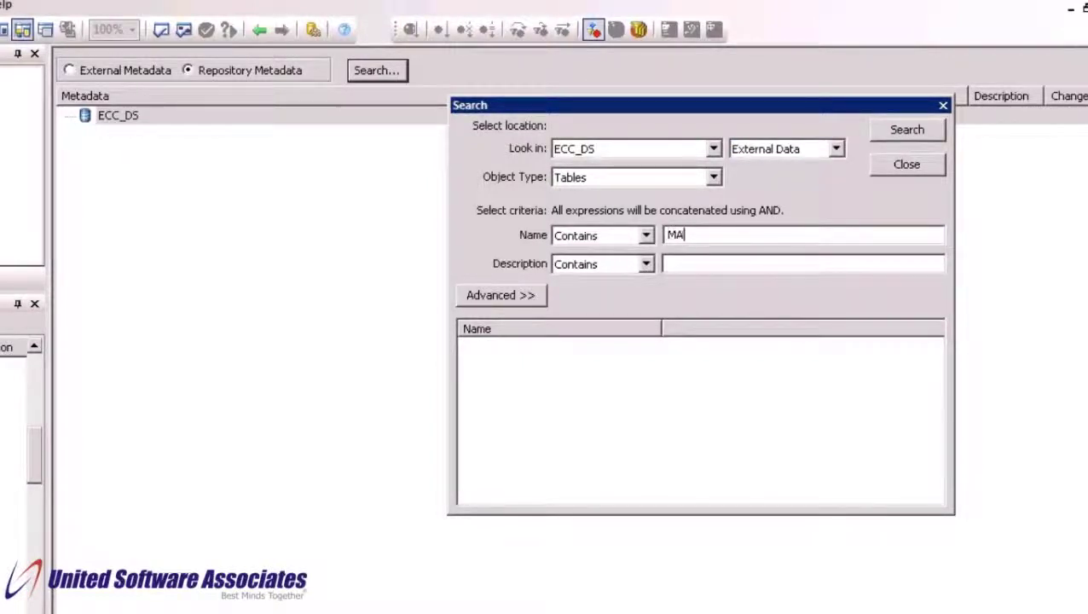
pyautogui.write('MARA1')
pyautogui.click(909, 137)
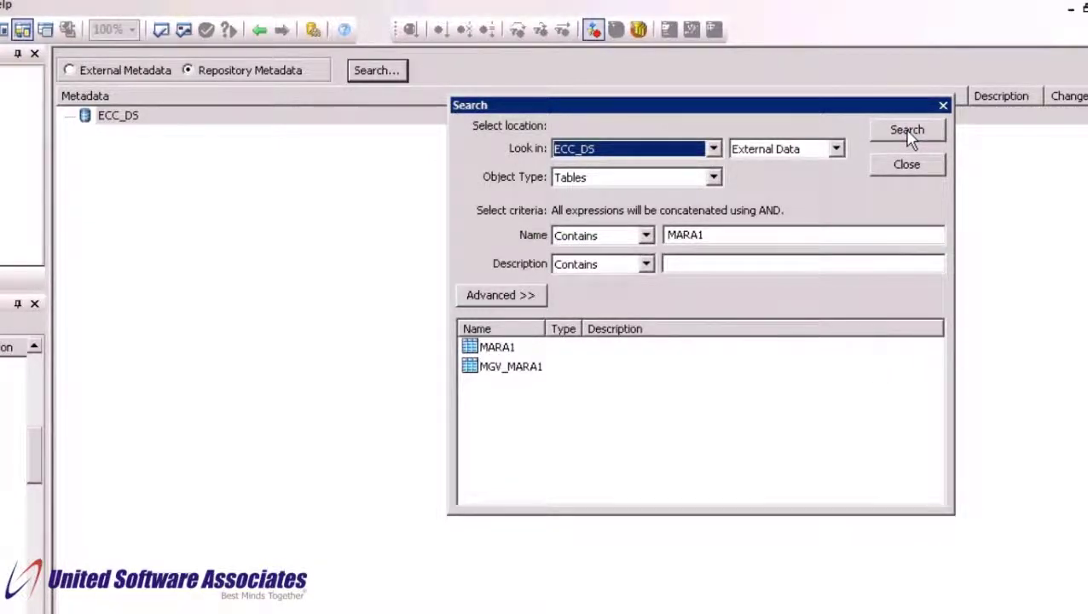
# Import the MARA1 table from the search results, close the search, and select the table under ECC_DS in the repository metadata.
pyautogui.rightClick(491, 351)
pyautogui.click(520, 380)
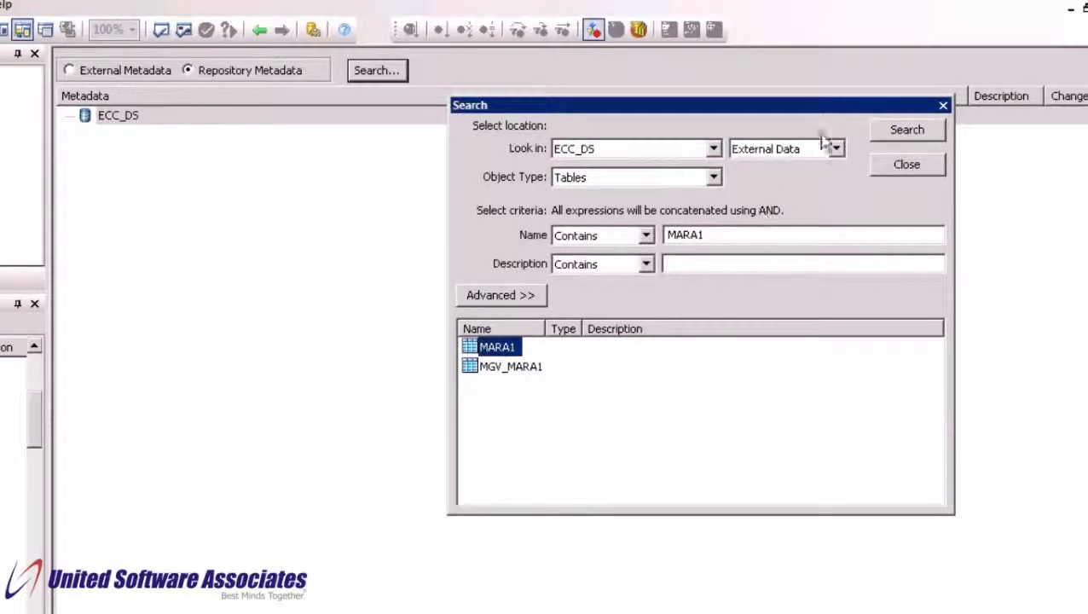
pyautogui.click(909, 168)
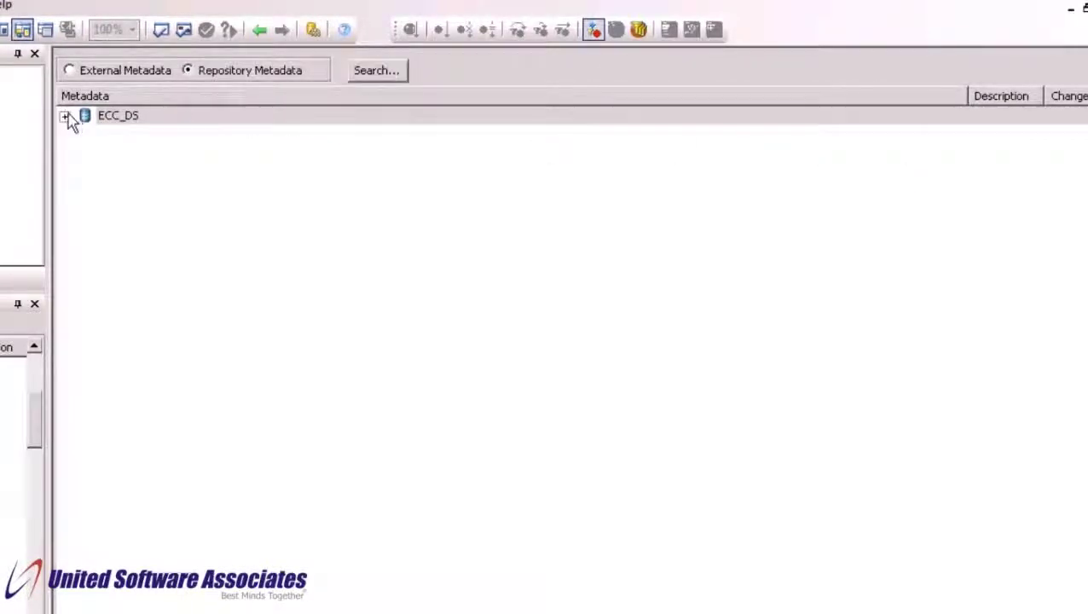
pyautogui.click(69, 116)
pyautogui.click(175, 44)
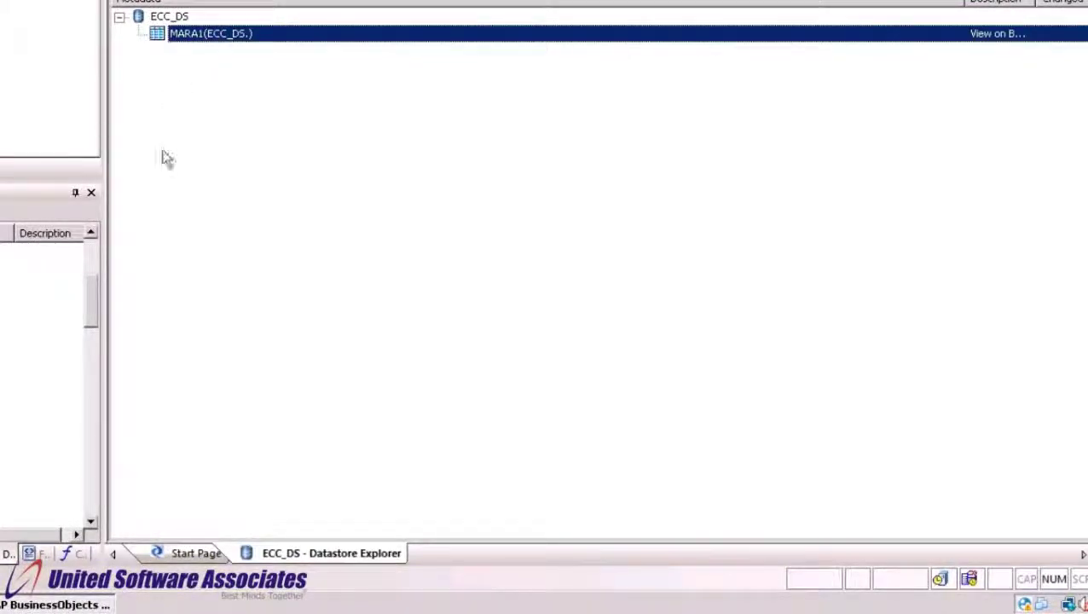
# Create a new project named ECC_HANA2 from the Start Page.
pyautogui.click(174, 555)
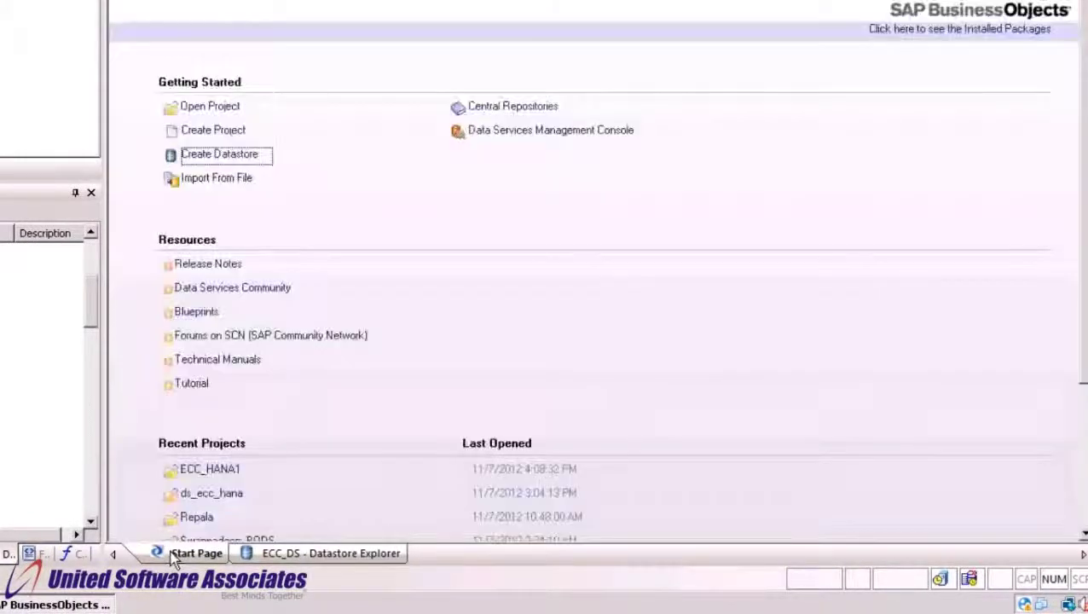
pyautogui.click(195, 136)
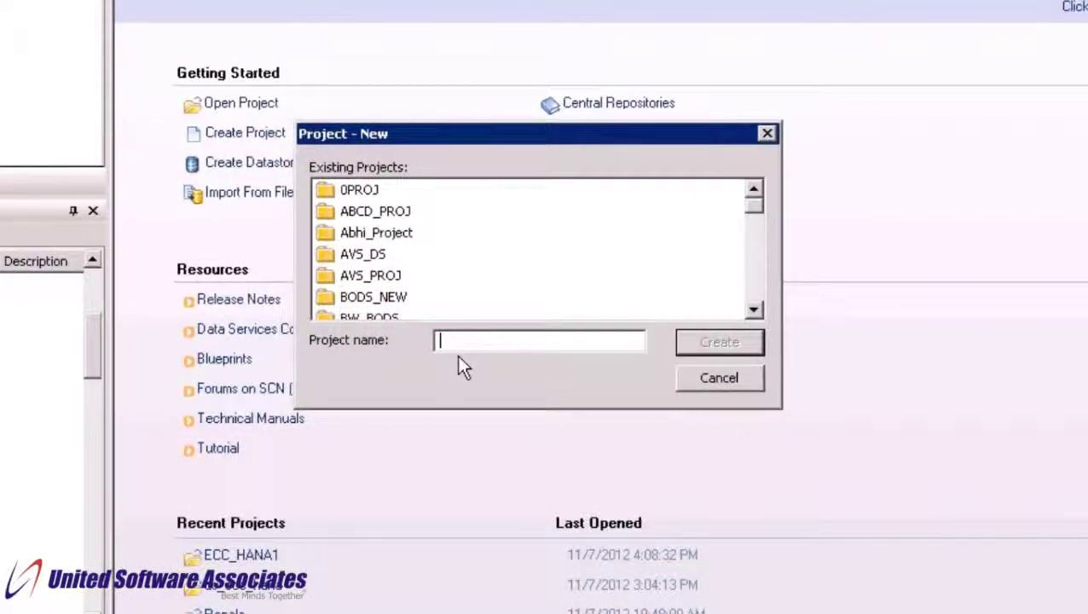
pyautogui.write('ECC')
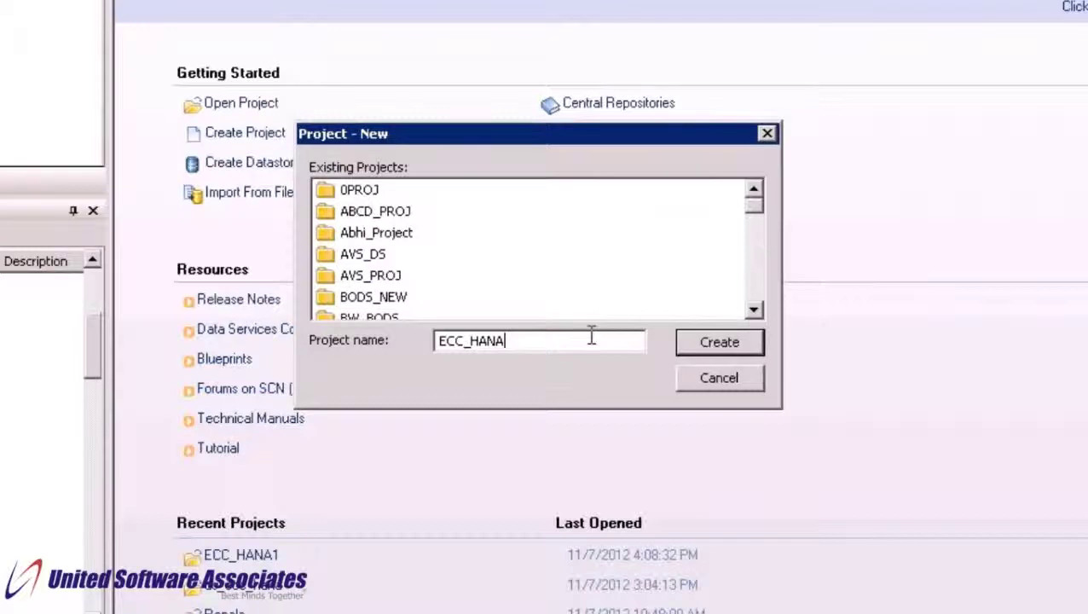
pyautogui.write('_HANA2')
pyautogui.click(723, 342)
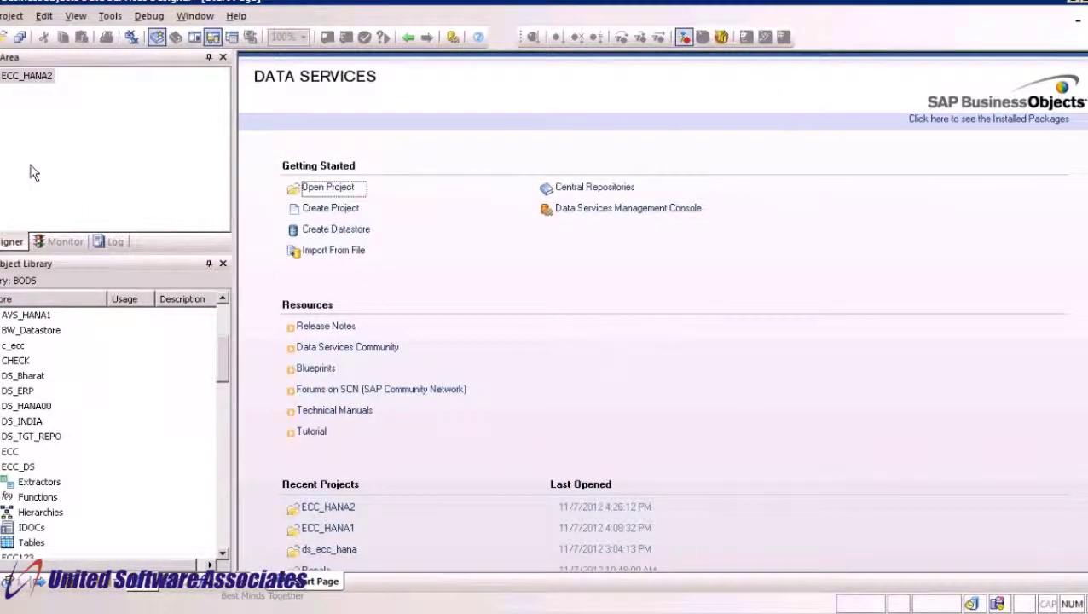
# Add a new batch job named JOB_EccHana to the ECC_HANA2 project.
pyautogui.rightClick(31, 82)
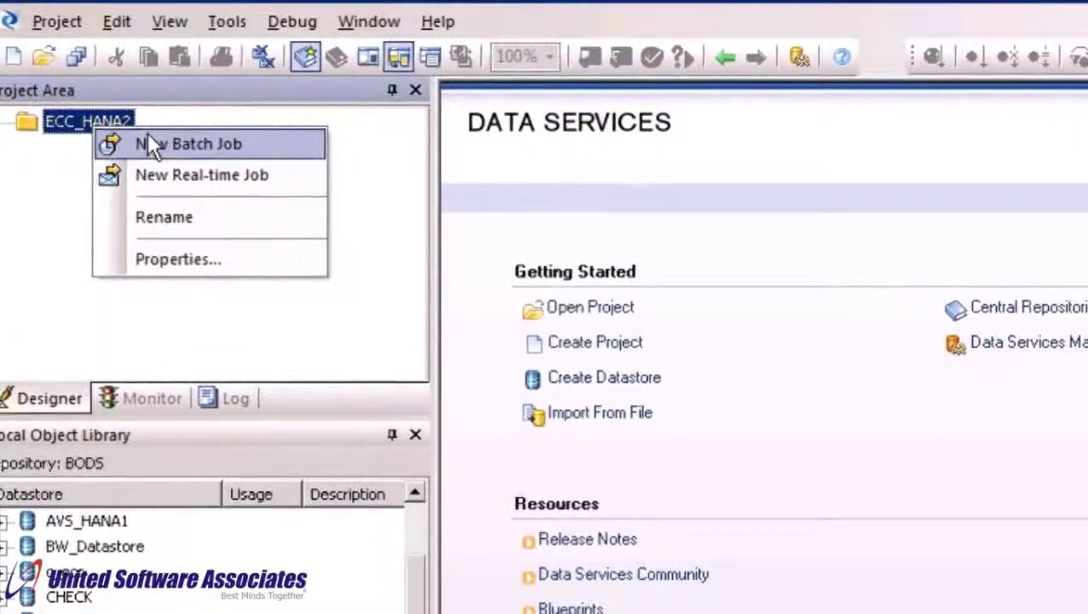
pyautogui.click(146, 137)
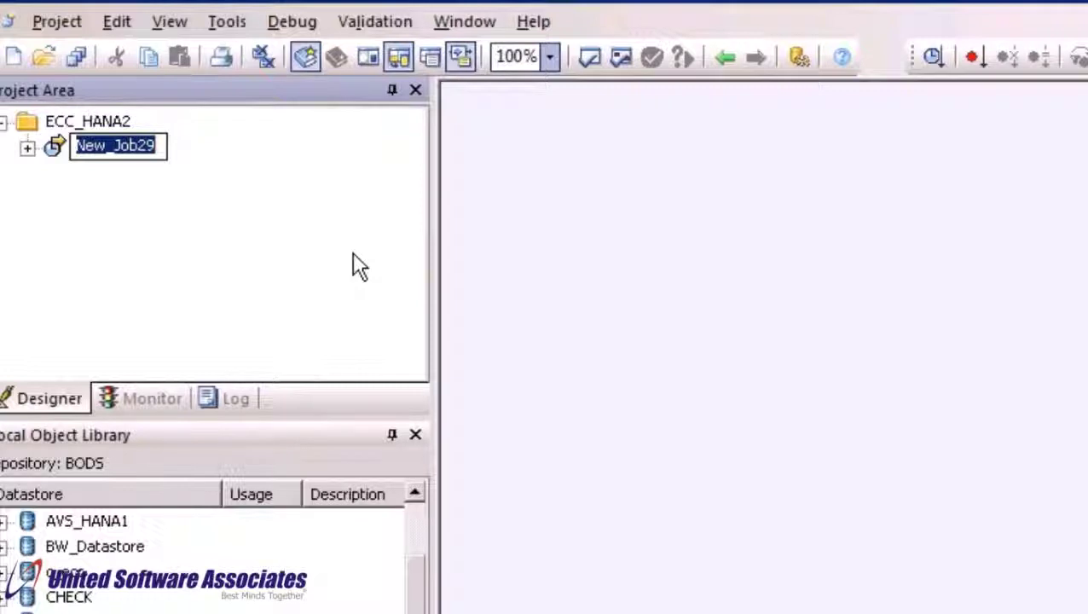
pyautogui.write('JOB_')
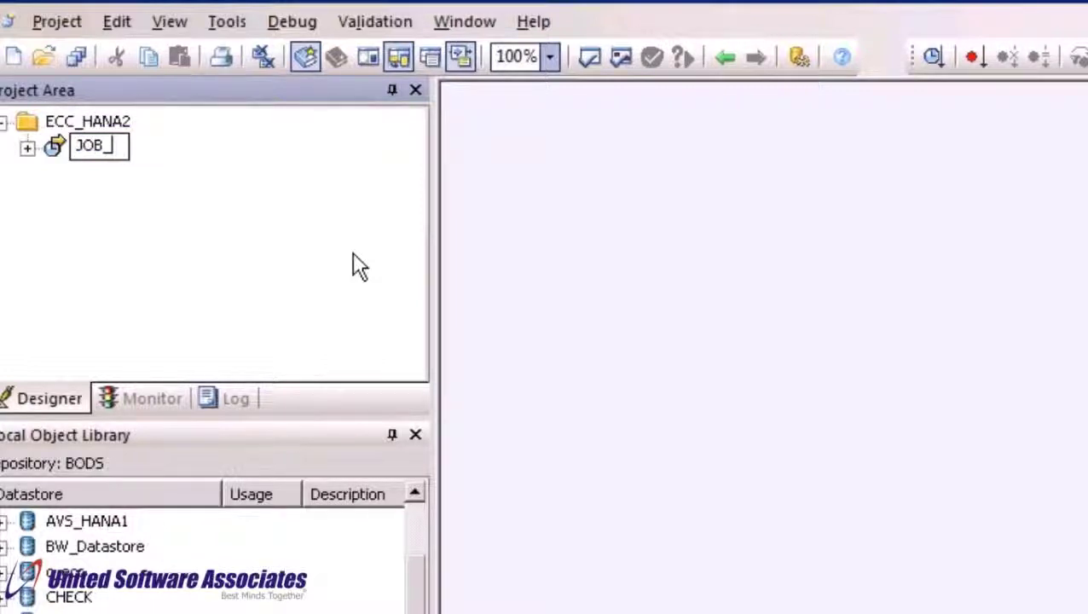
pyautogui.write('EccHana')
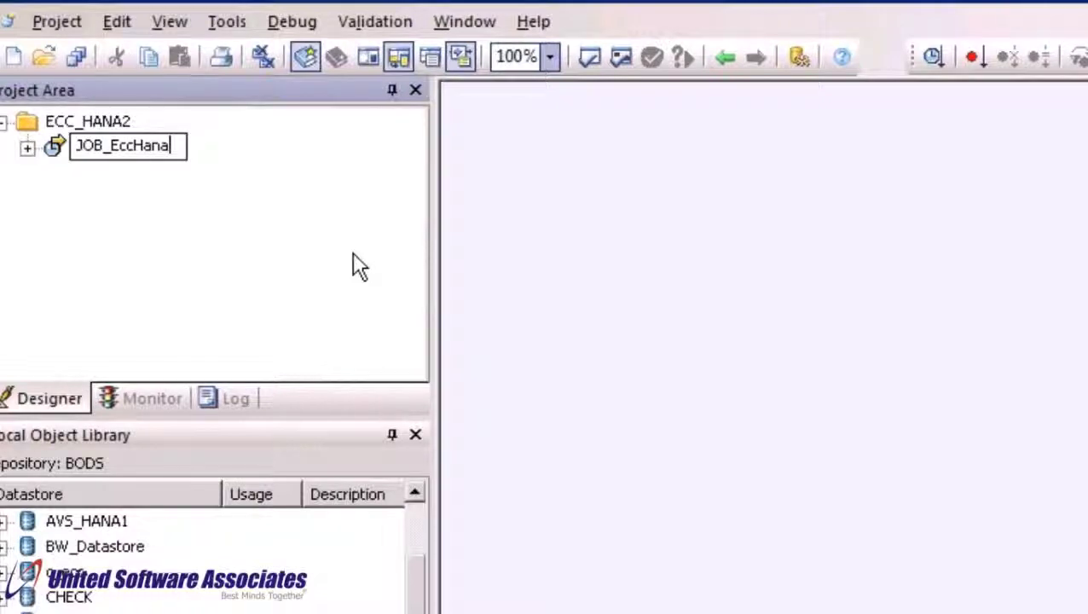
pyautogui.press('Return')
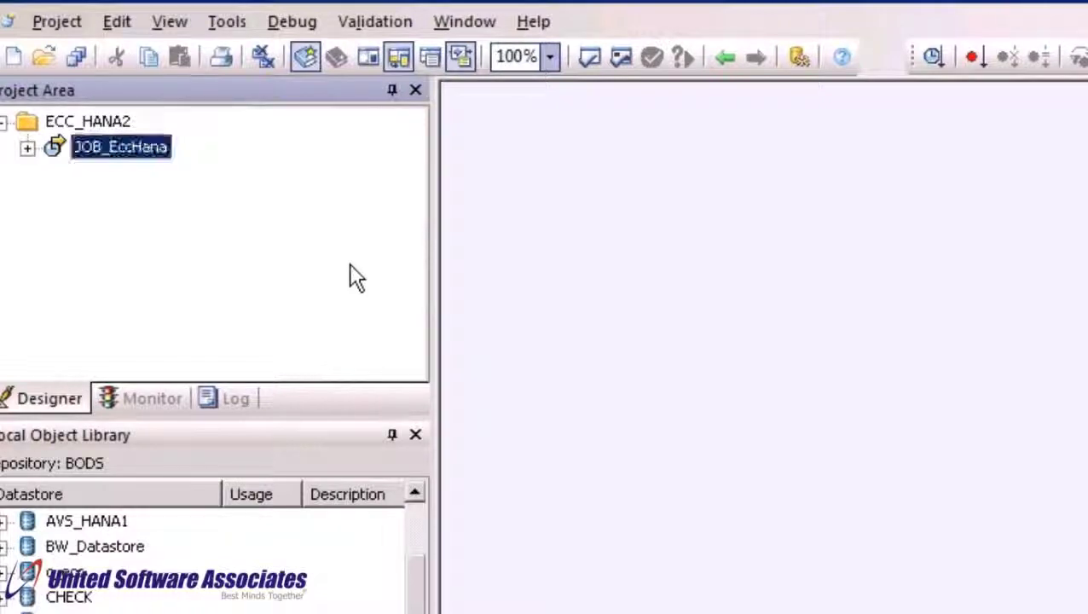
pyautogui.click(163, 261)
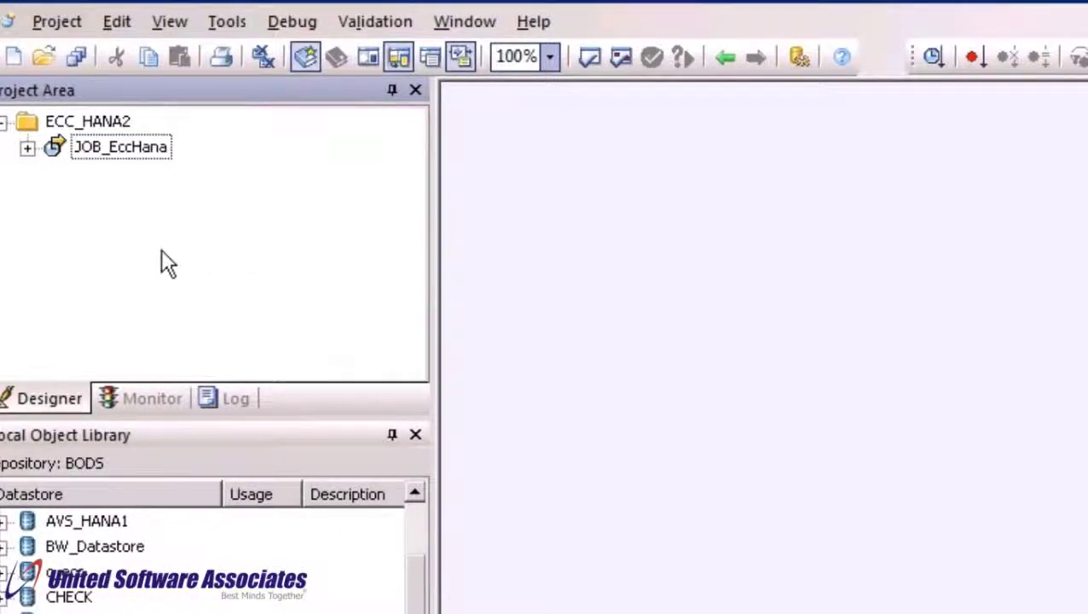
# Save the changes to JOB_EccHana and execute it with the preset execution properties.
pyautogui.rightClick(148, 153)
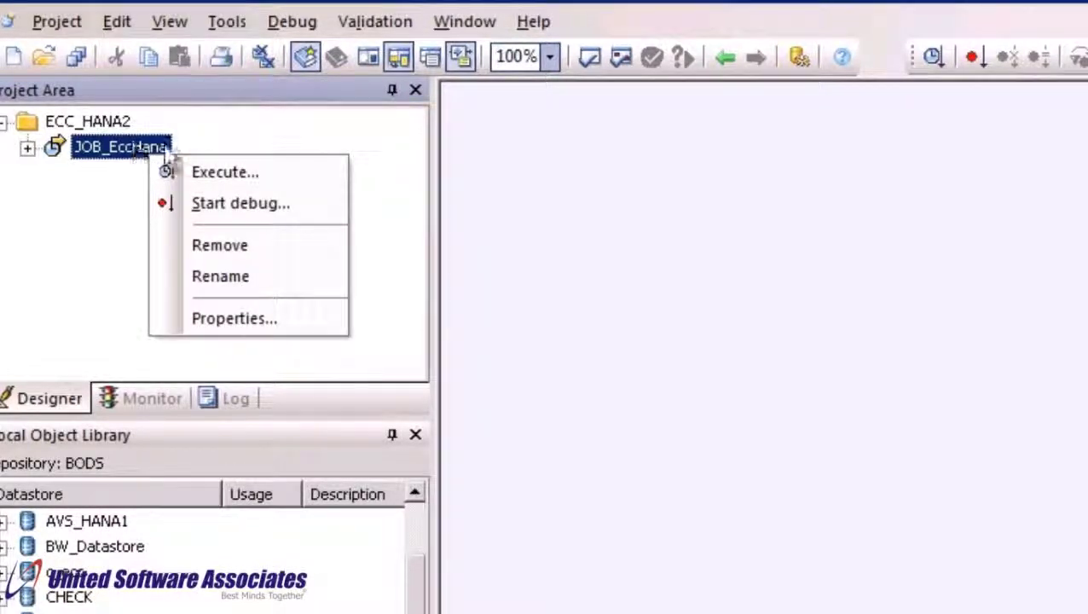
pyautogui.click(190, 172)
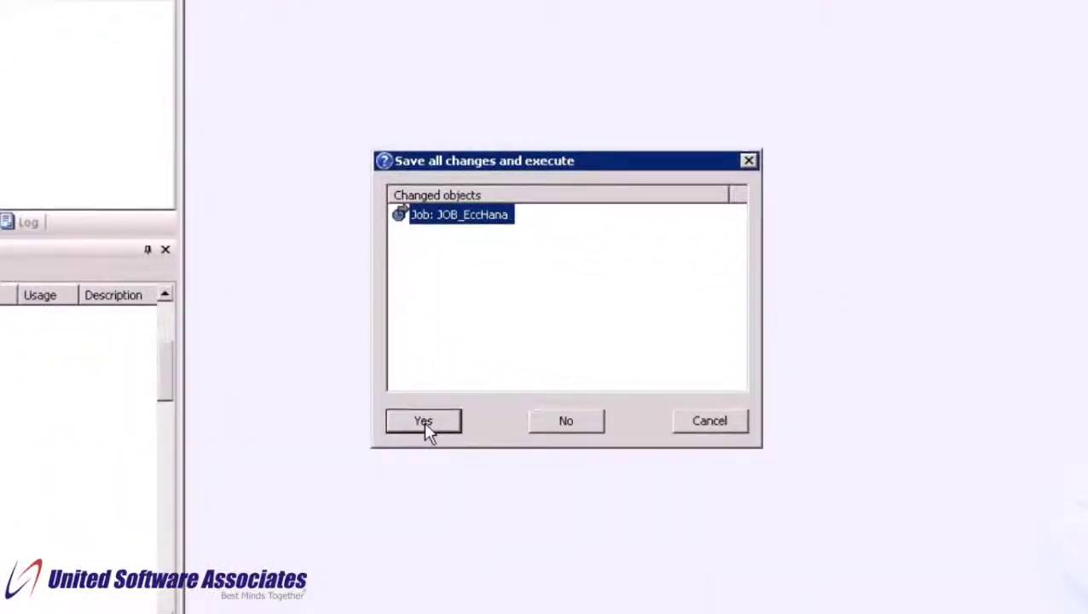
pyautogui.click(423, 420)
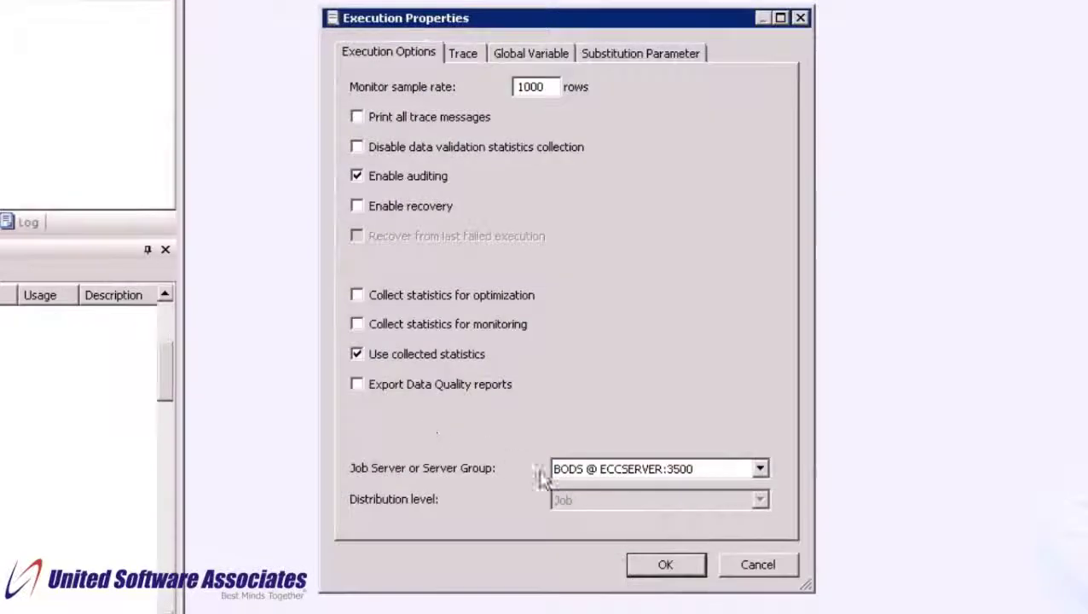
pyautogui.click(692, 569)
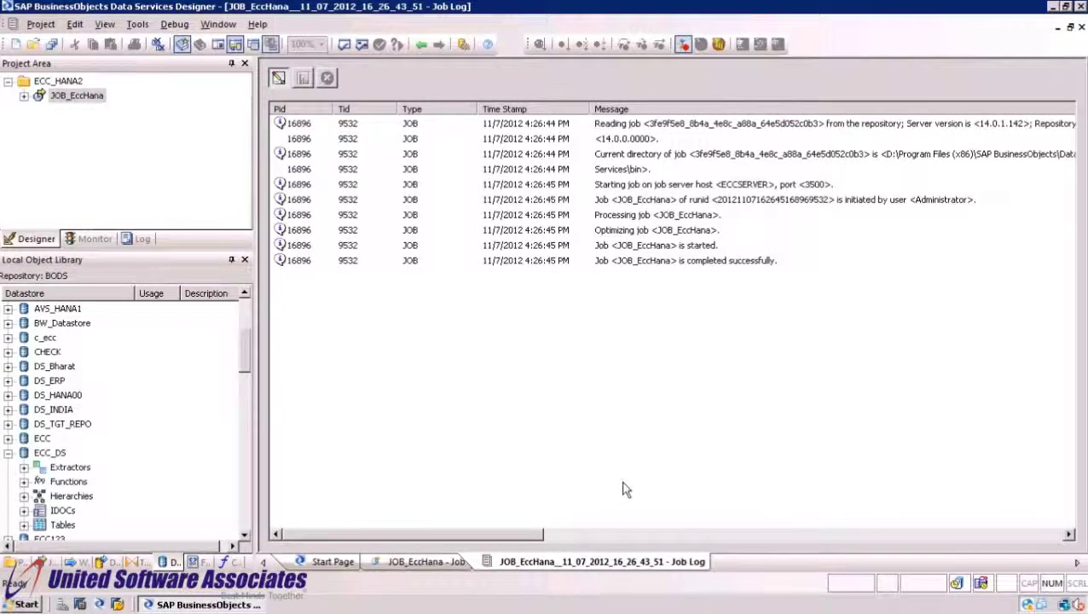
# Add a work flow named WF_EccHana to JOB_EccHana.
pyautogui.click(60, 101)
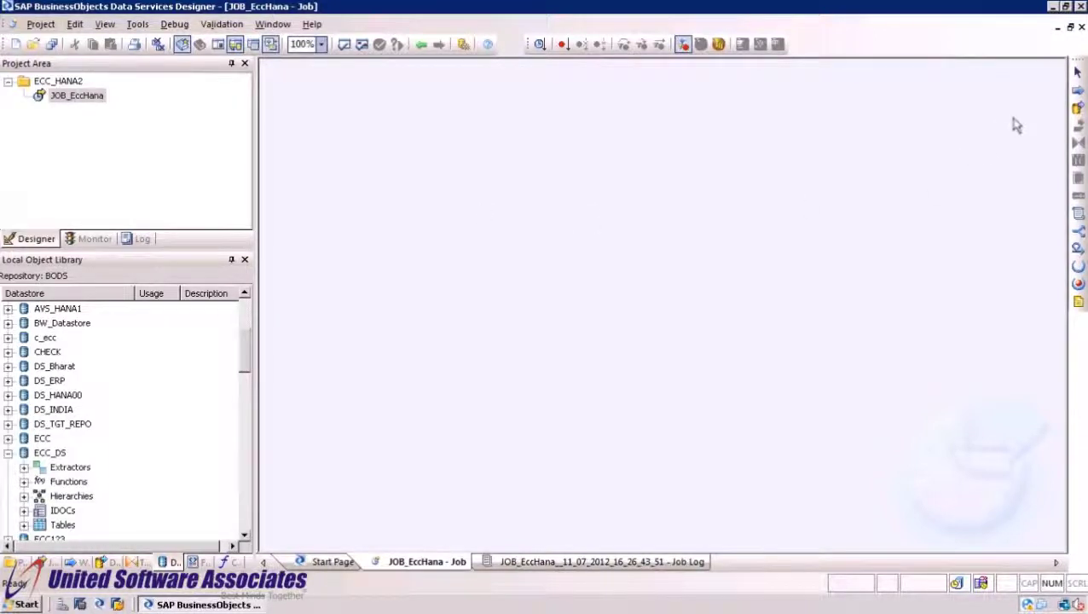
pyautogui.click(1076, 88)
pyautogui.click(559, 220)
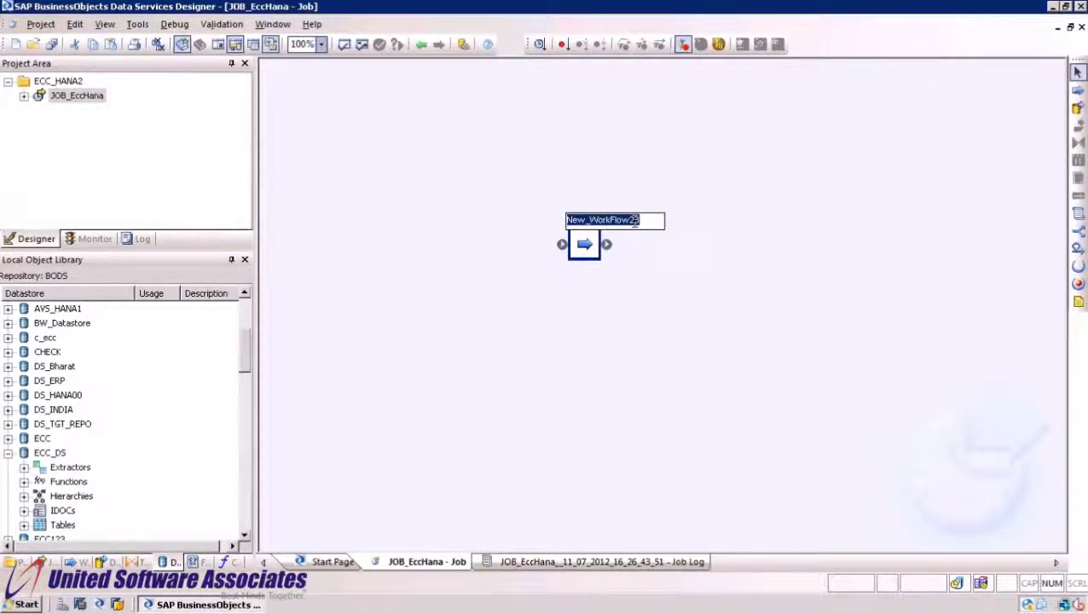
pyautogui.write('WF_')
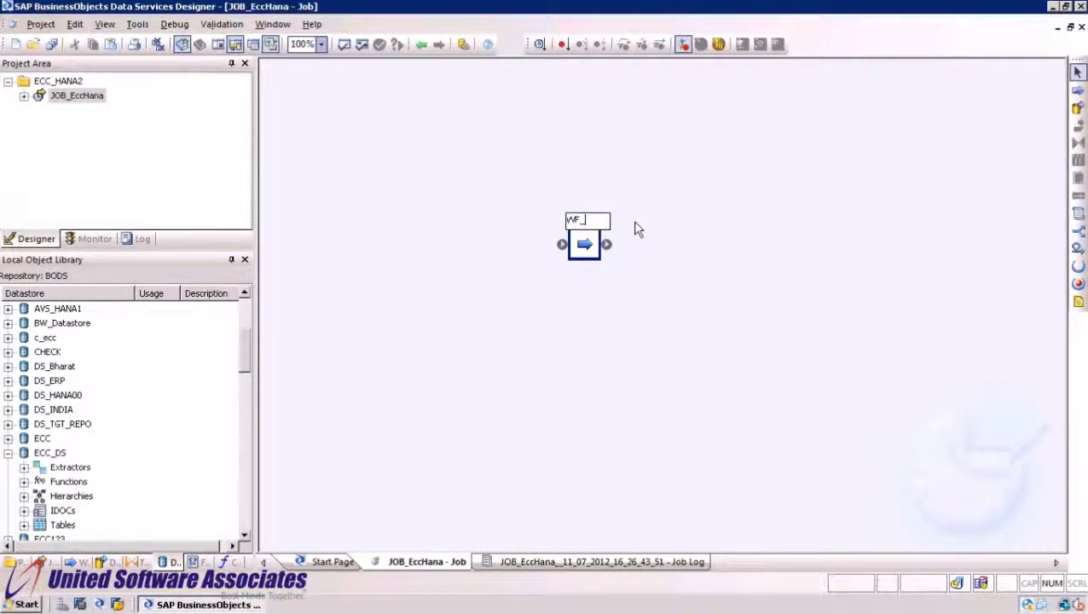
pyautogui.write('EccHana')
pyautogui.press('Return')
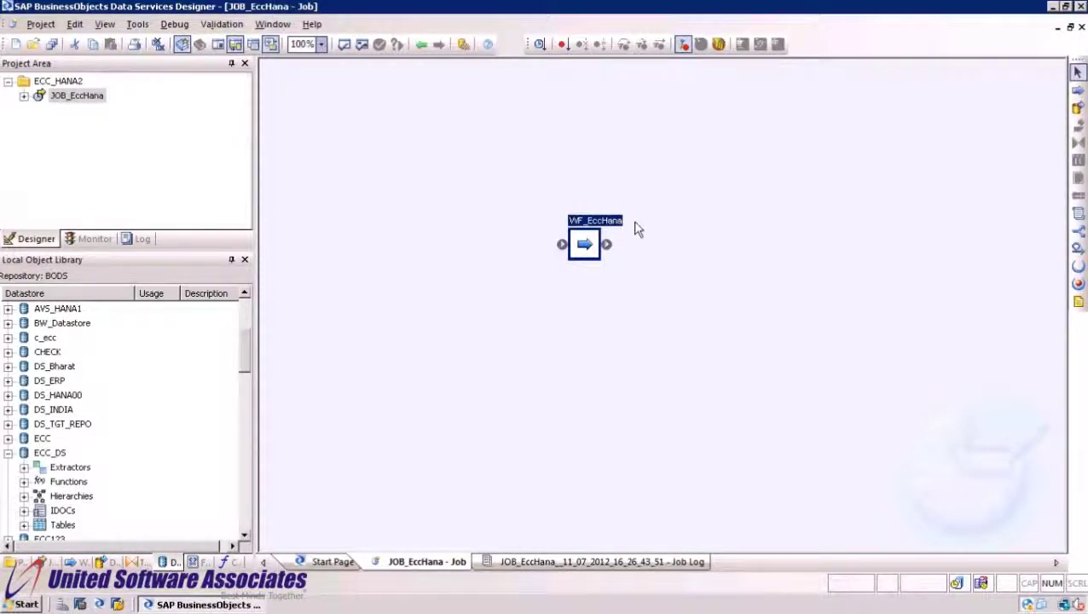
# Open WF_EccHana and add a data flow named DF_EccHana to it.
pyautogui.doubleClick(593, 245)
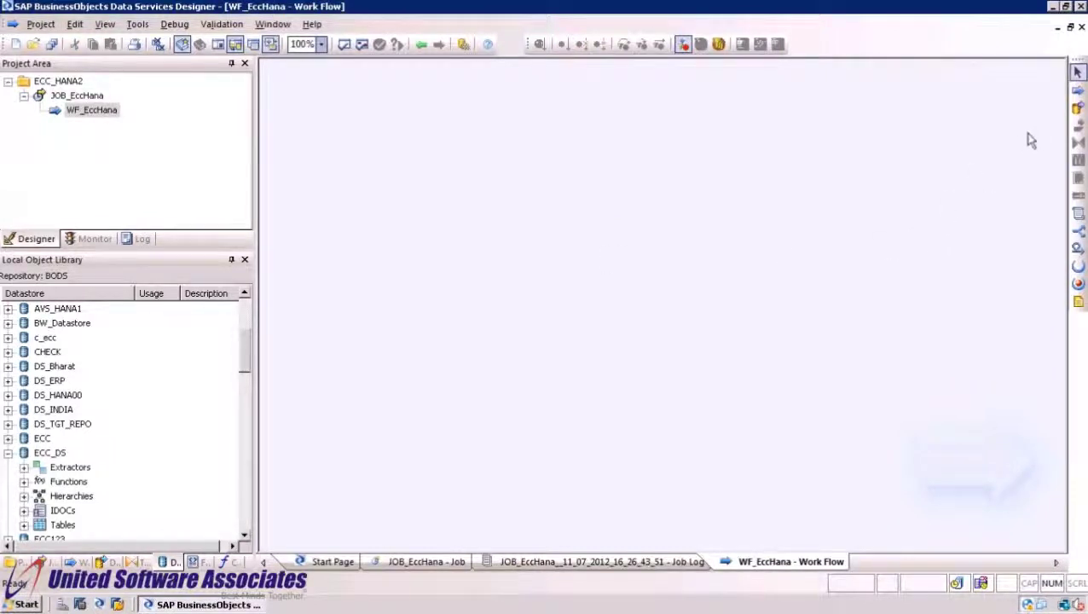
pyautogui.click(1078, 108)
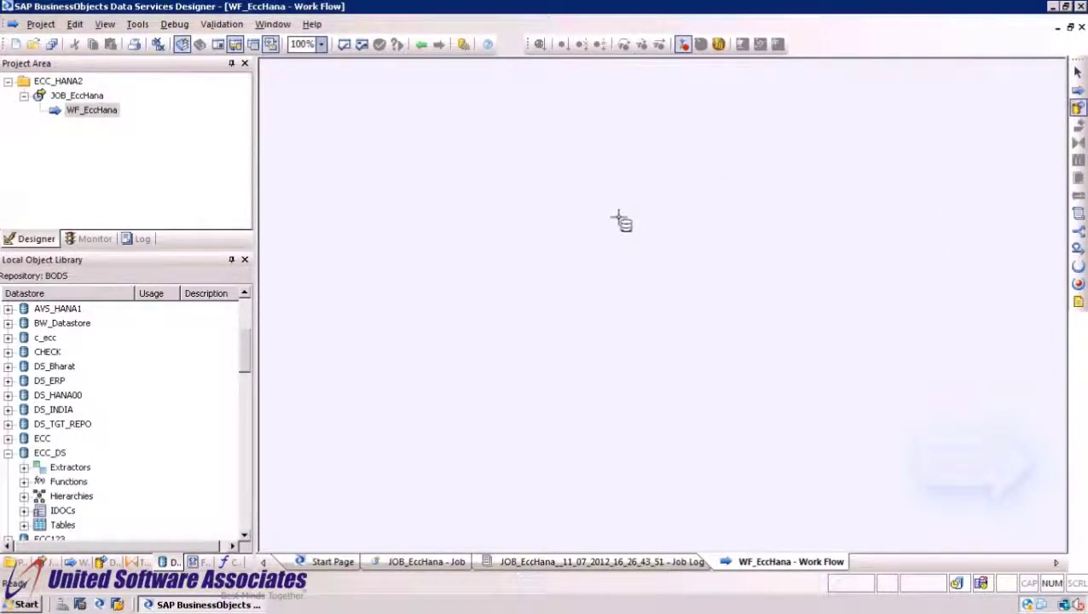
pyautogui.click(584, 223)
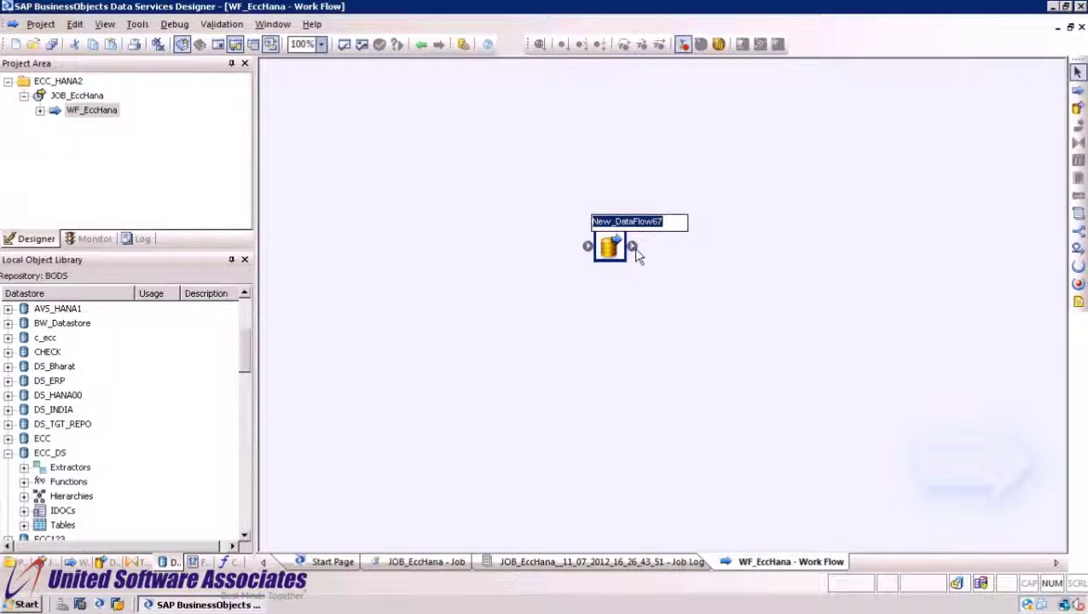
pyautogui.write('DF')
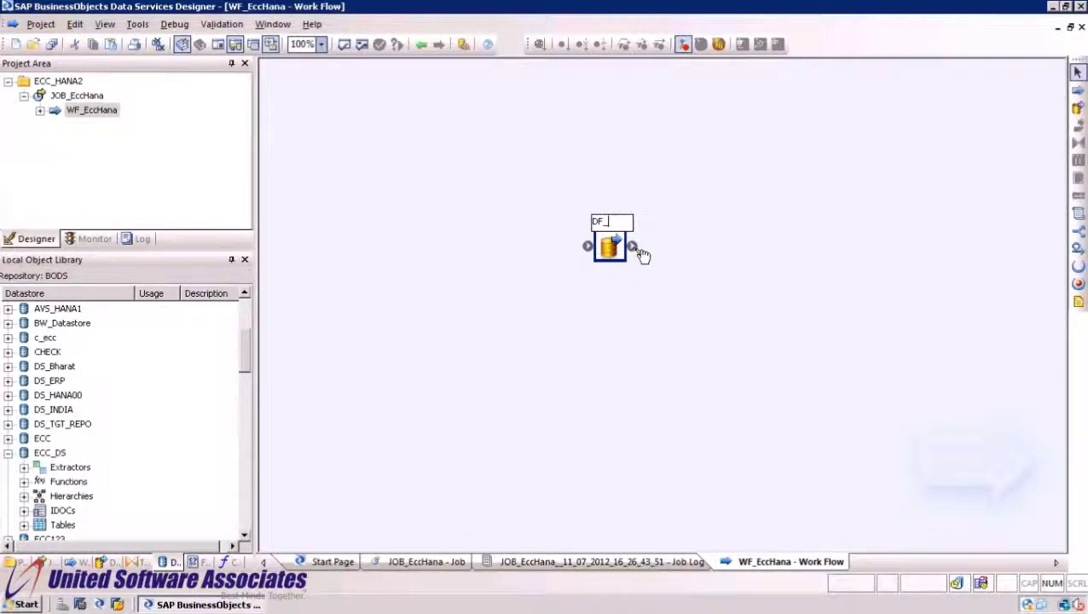
pyautogui.write('_EccHana')
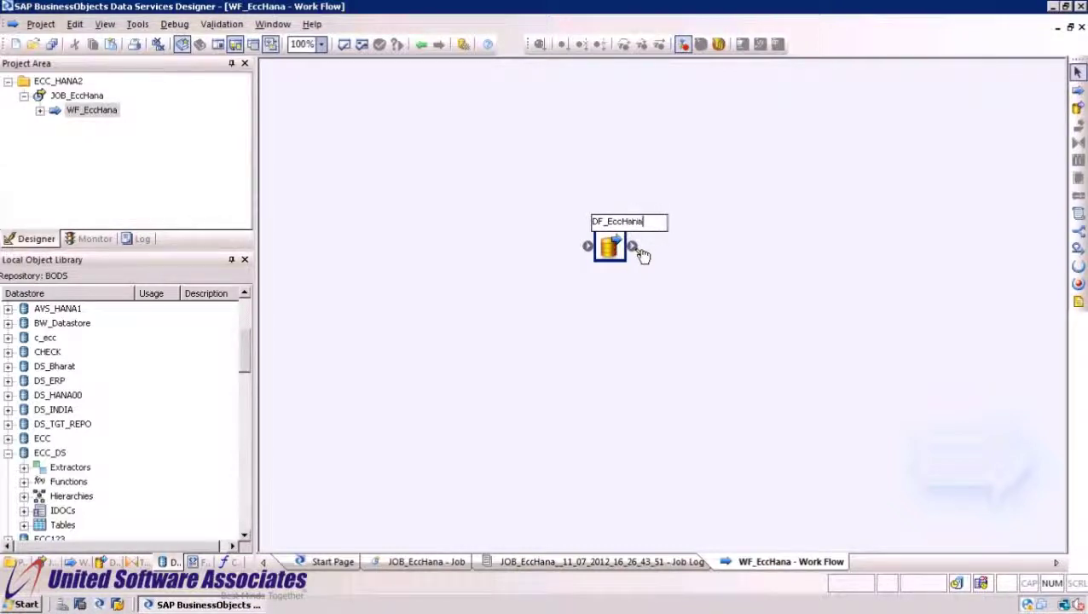
pyautogui.press('Return')
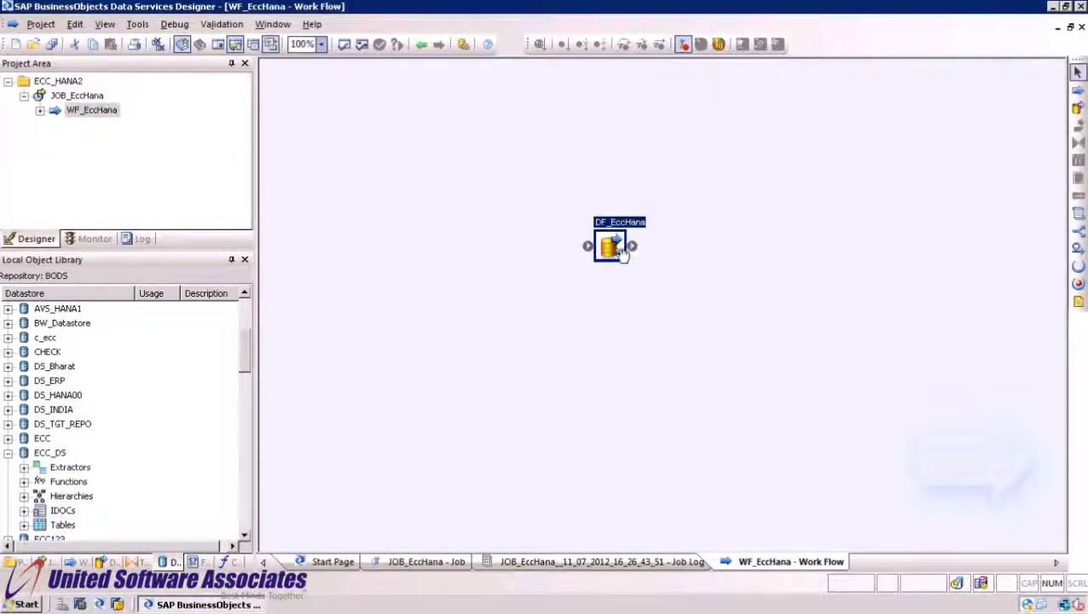
# Open DF_EccHana and place the MARA1 table from the ECC_DS datastore in it as the source.
pyautogui.doubleClick(610, 248)
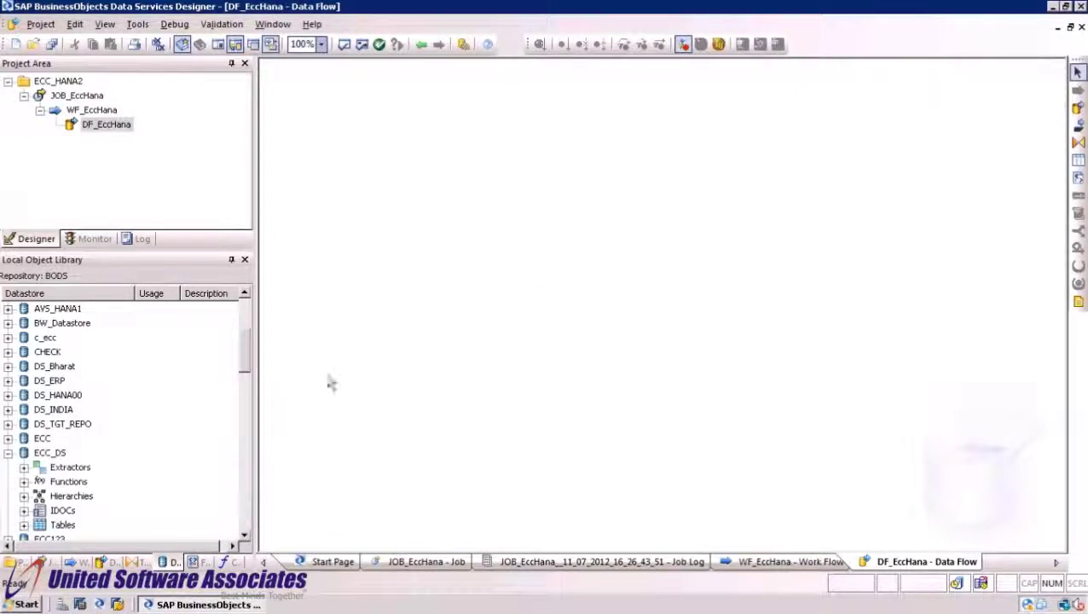
pyautogui.click(25, 525)
pyautogui.moveTo(68, 528); pyautogui.dragTo(433, 239)
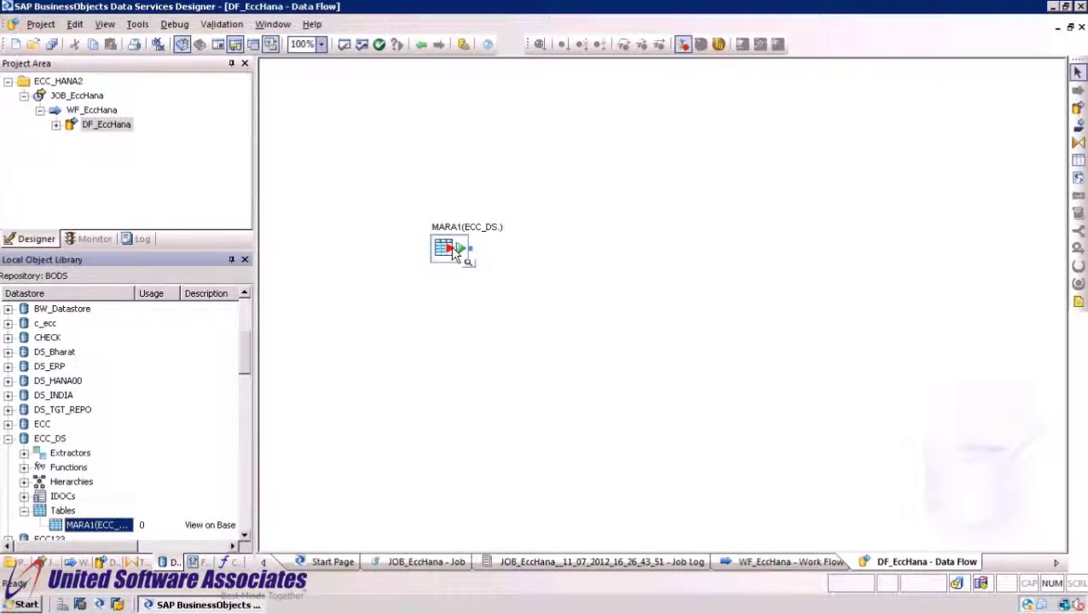
# Add a template table named MARA1 in the HANA_DS datastore and place it to the right of the source table.
pyautogui.rightClick(453, 253)
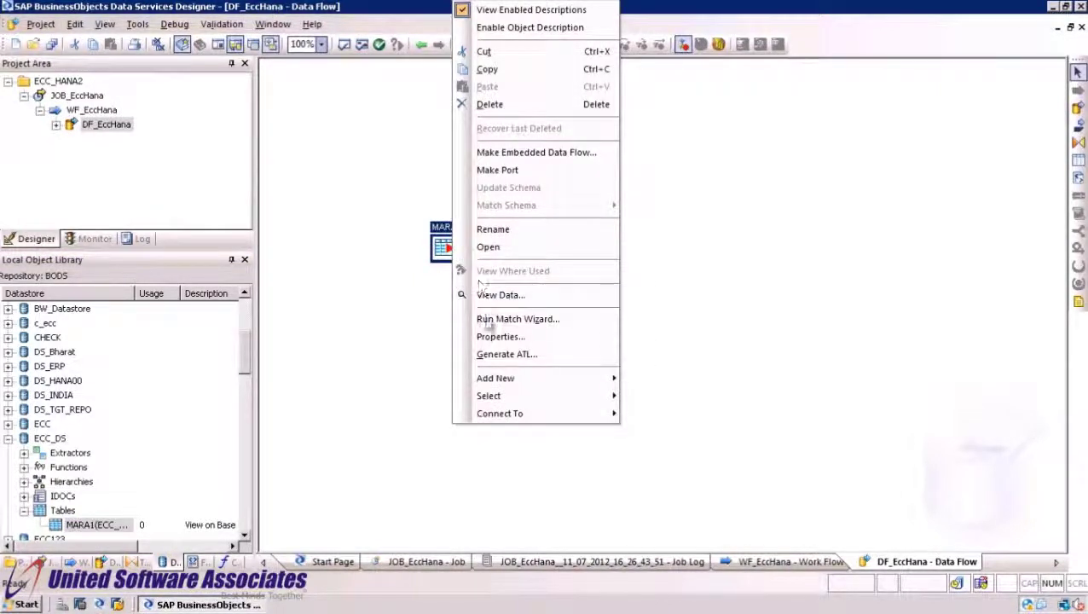
pyautogui.moveTo(491, 379)
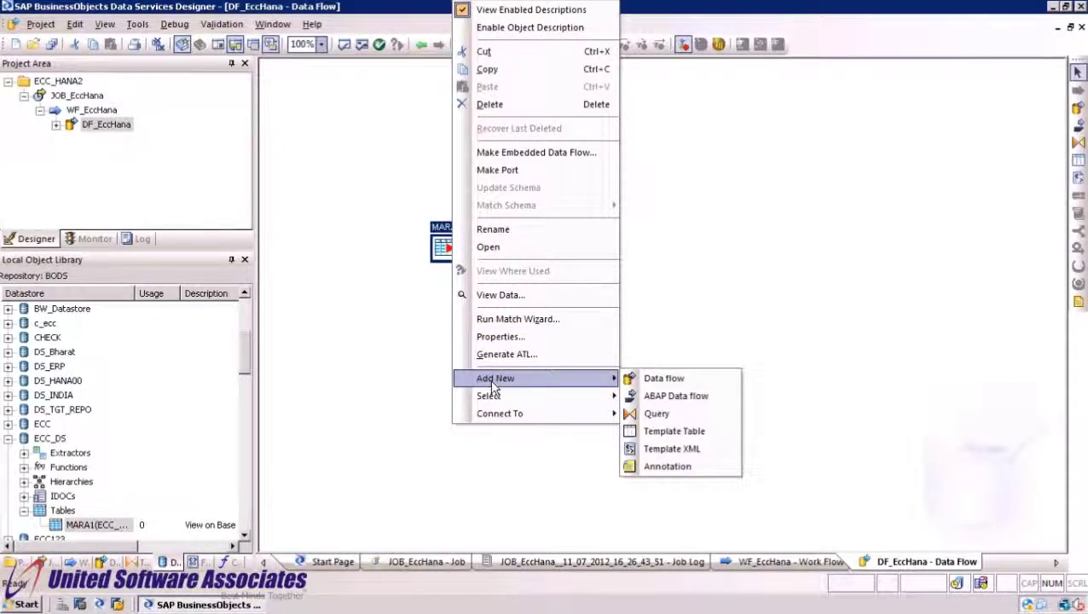
pyautogui.click(670, 433)
pyautogui.moveTo(566, 309); pyautogui.dragTo(740, 236)
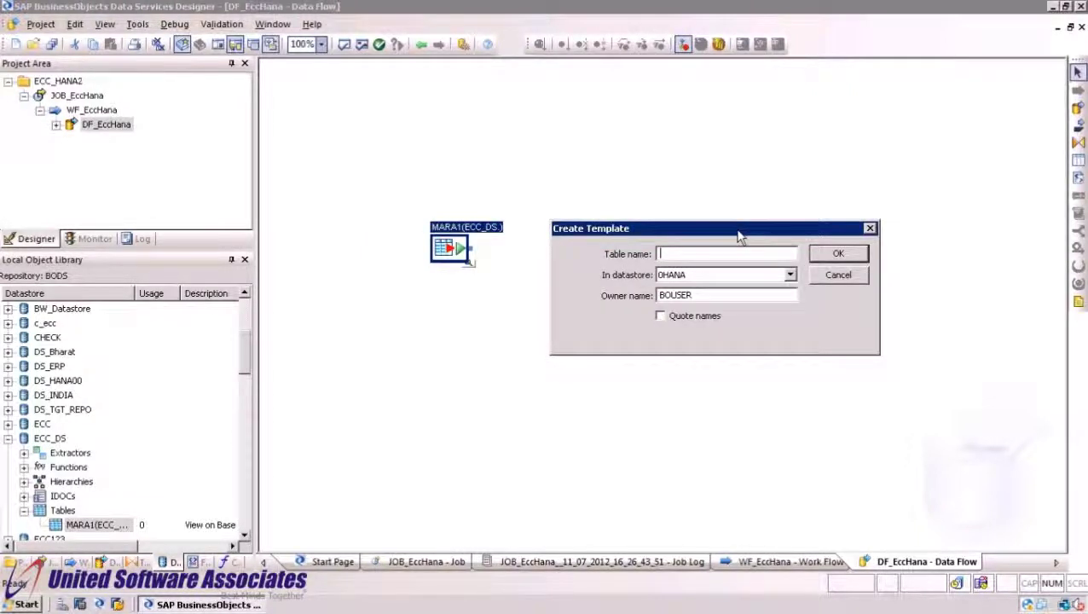
pyautogui.write('MARA1')
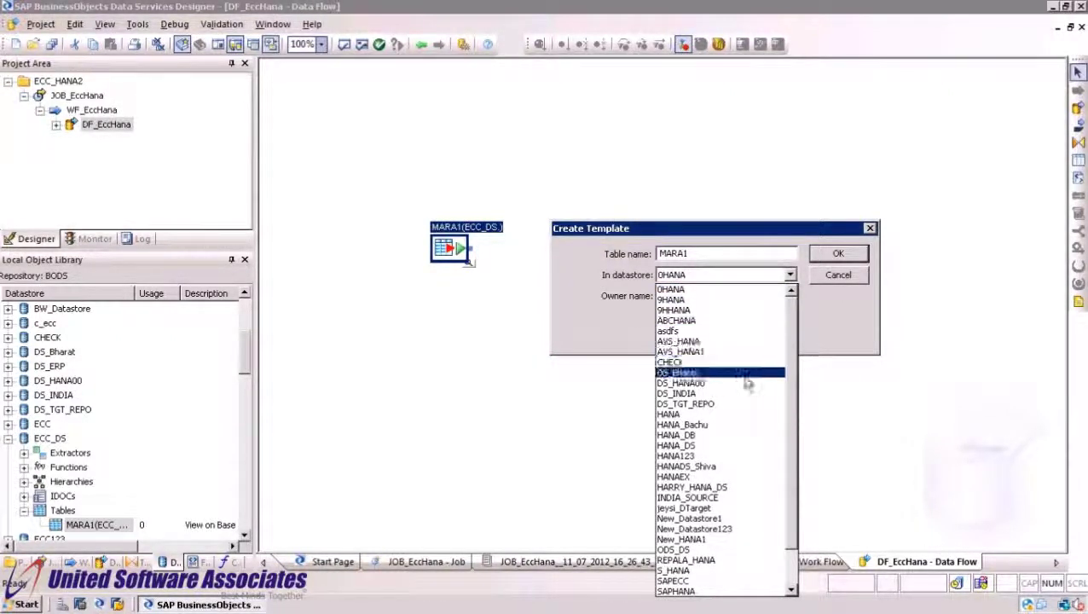
pyautogui.click(695, 445)
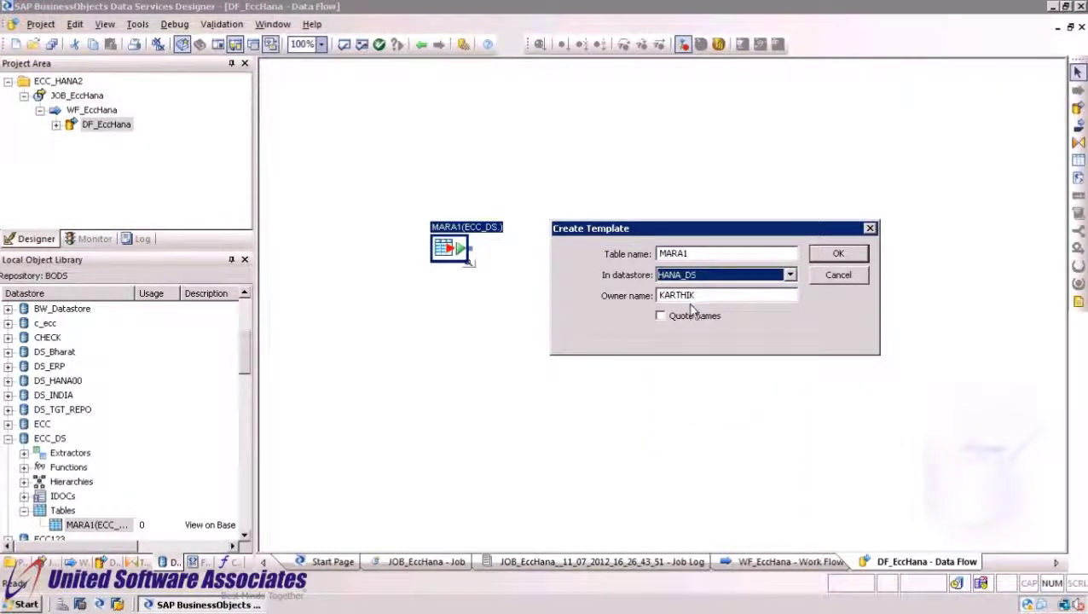
pyautogui.click(836, 255)
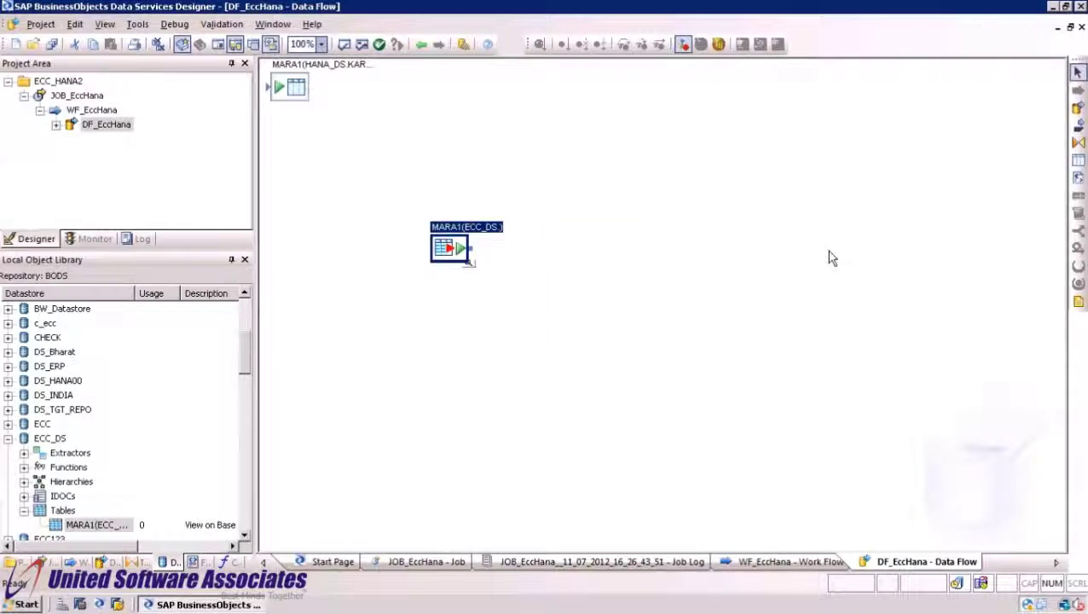
pyautogui.moveTo(299, 98); pyautogui.dragTo(688, 255)
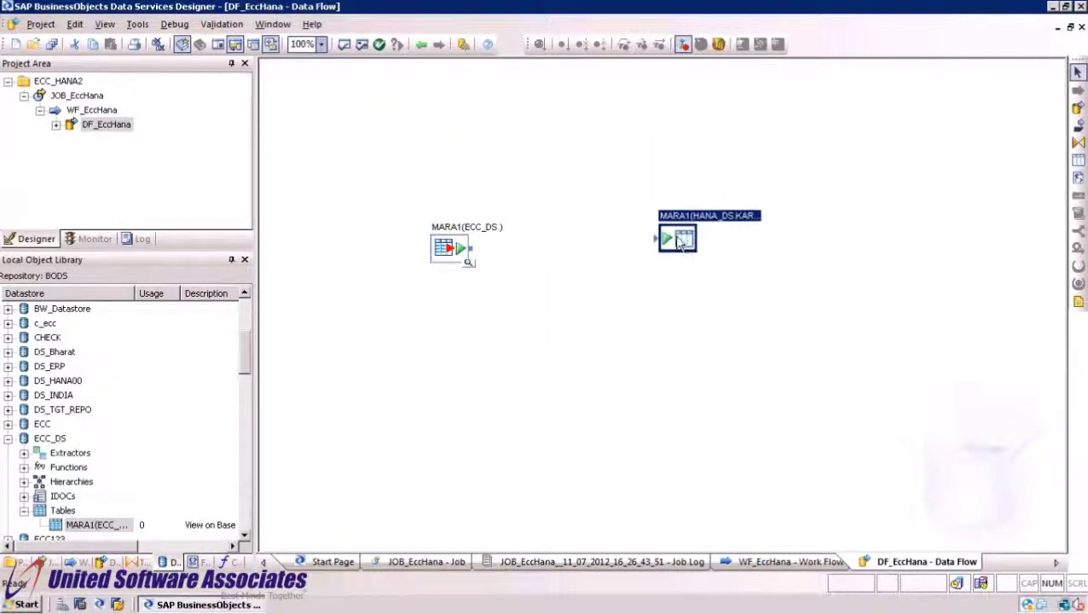
# Preview the source MARA1 data and connect the source table to the HANA_DS template table.
pyautogui.click(468, 262)
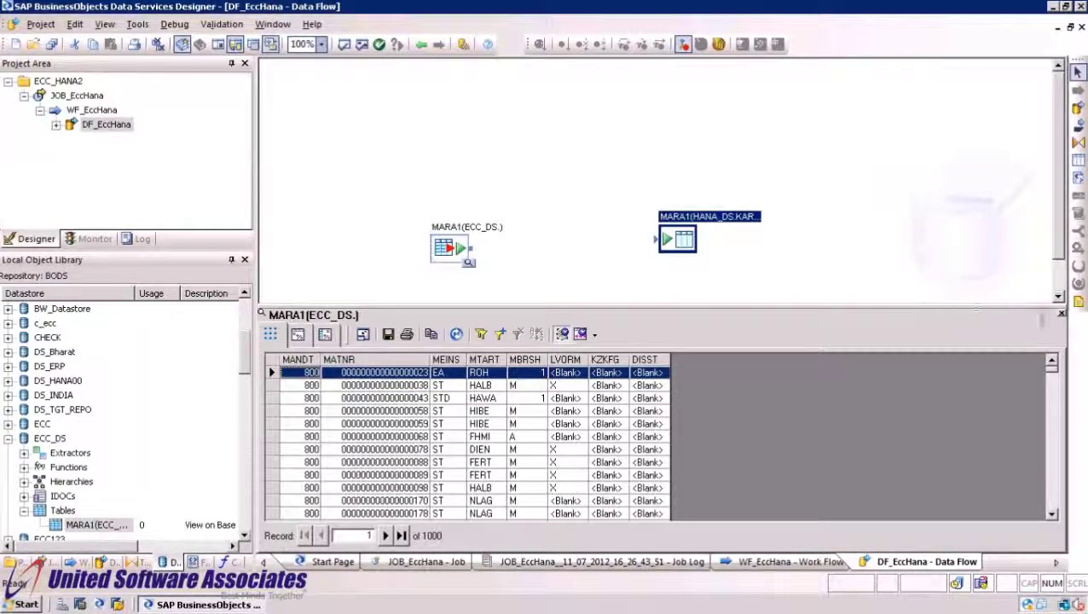
pyautogui.click(1061, 316)
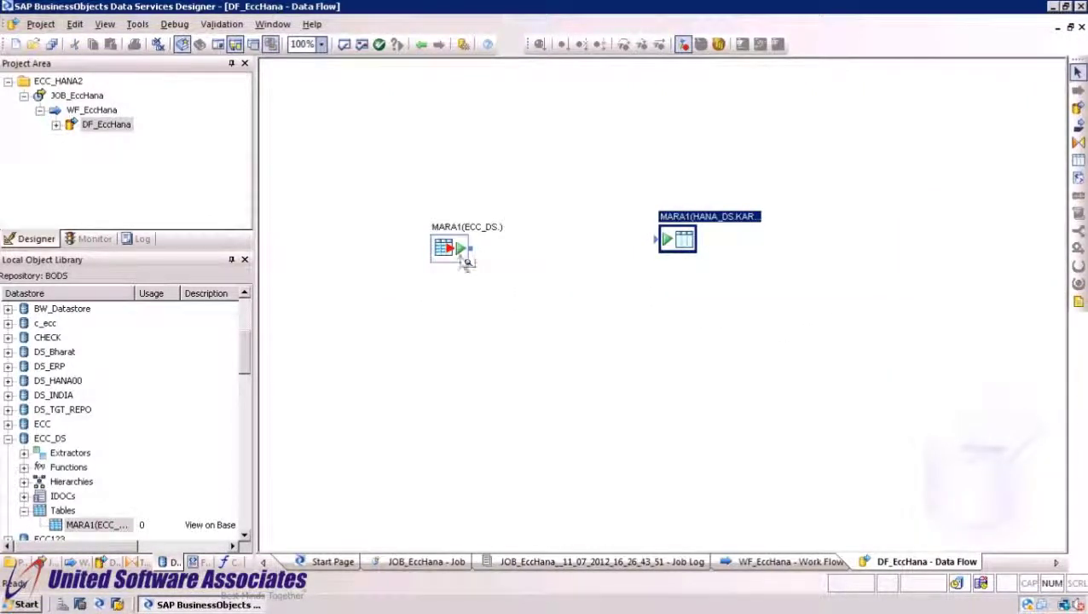
pyautogui.moveTo(469, 248); pyautogui.dragTo(662, 245)
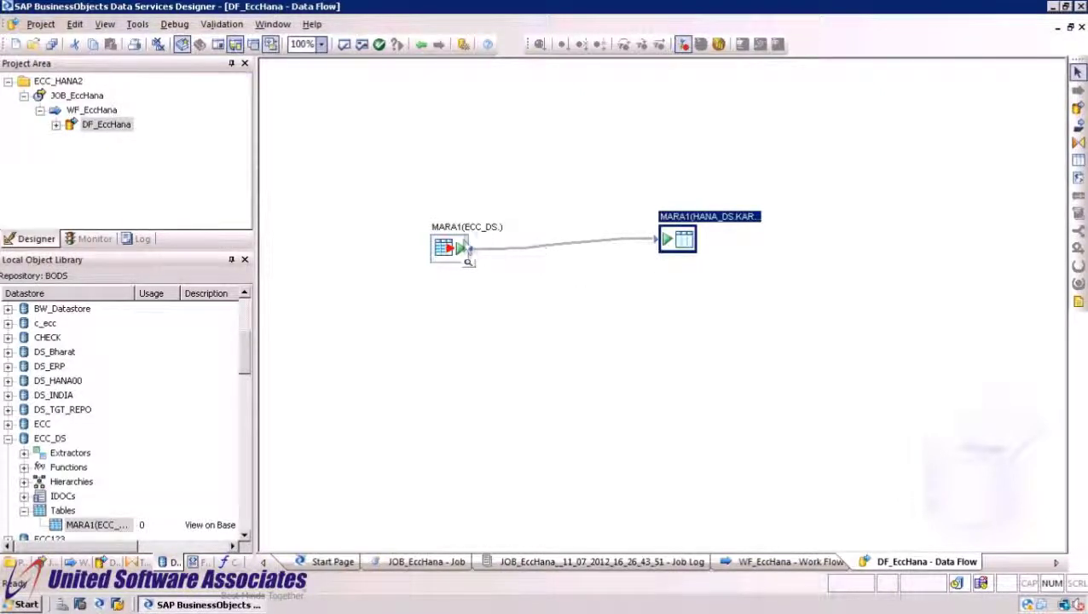
# Review the source MARA1 table's schema, then save all changes to the work flow, job and data flow.
pyautogui.doubleClick(452, 248)
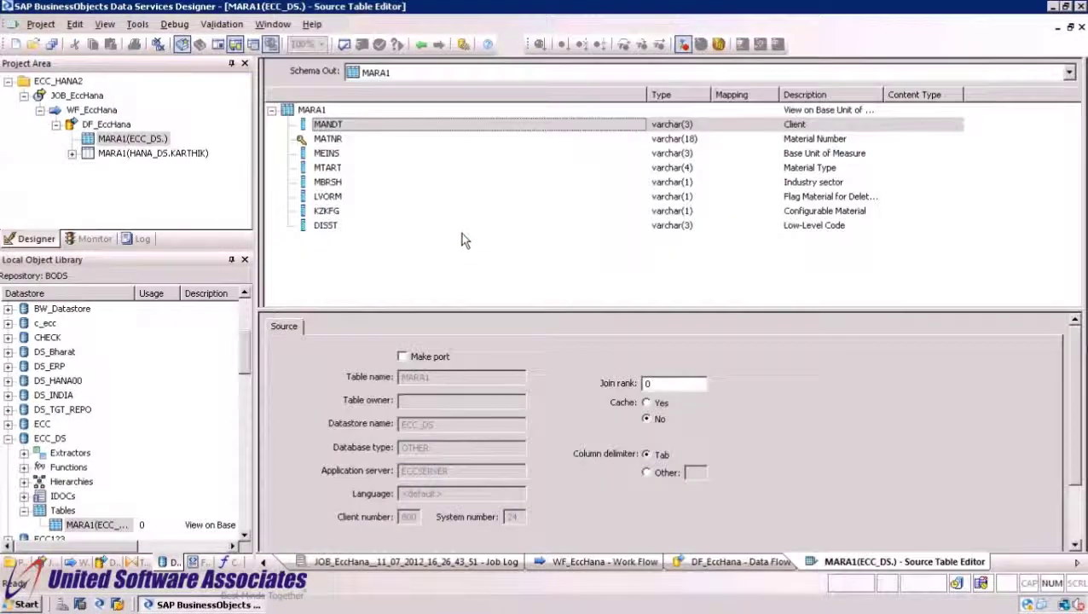
pyautogui.click(1081, 27)
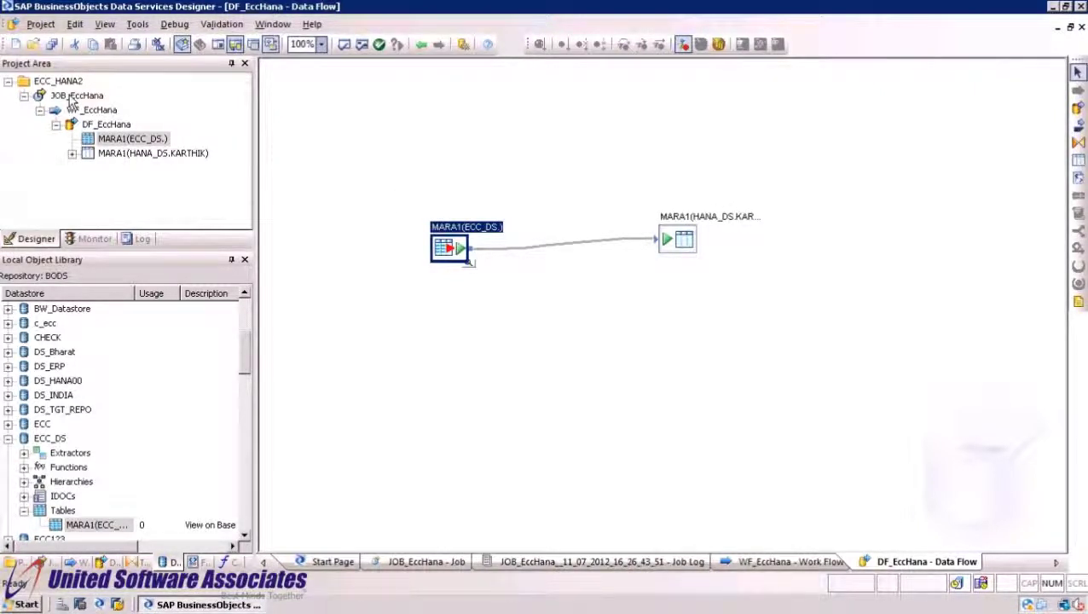
pyautogui.click(52, 44)
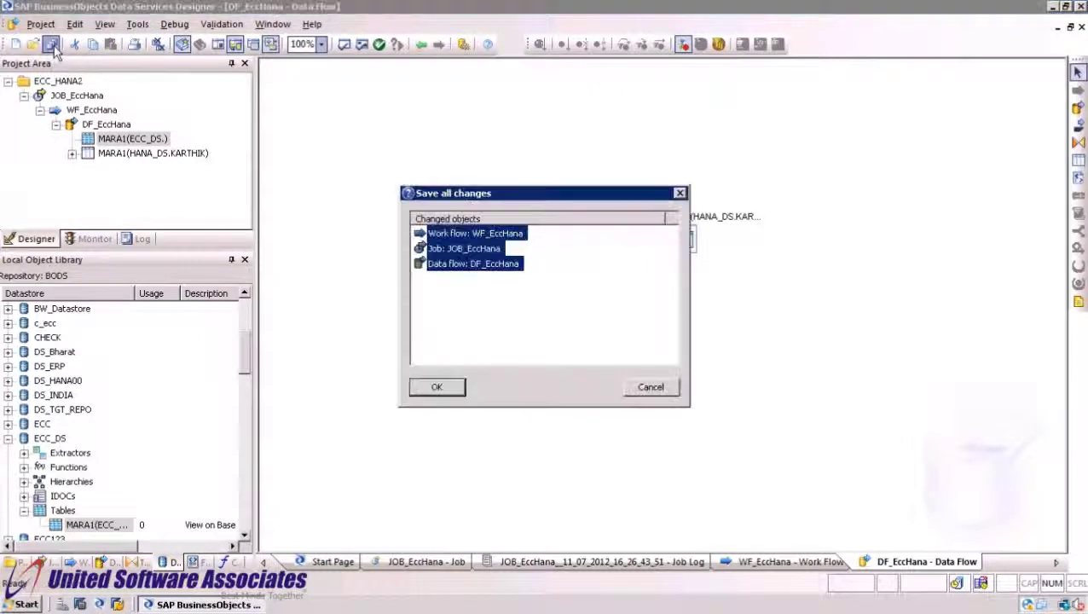
pyautogui.click(437, 387)
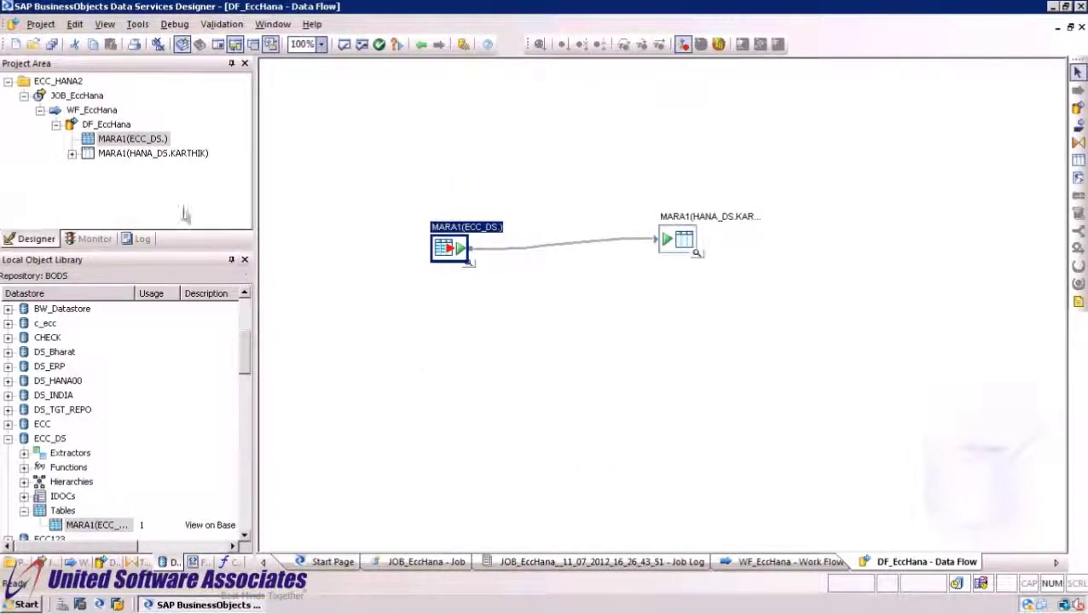
# Execute JOB_EccHana with the preset execution properties, saving the DF_EccHana changes, and check the end of the job log.
pyautogui.rightClick(95, 99)
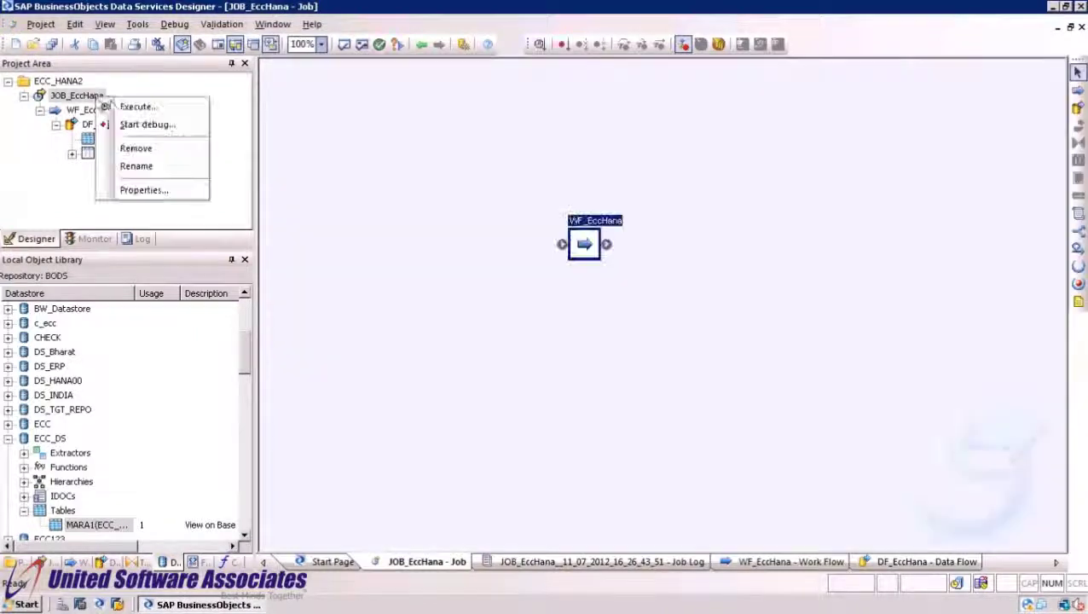
pyautogui.click(127, 108)
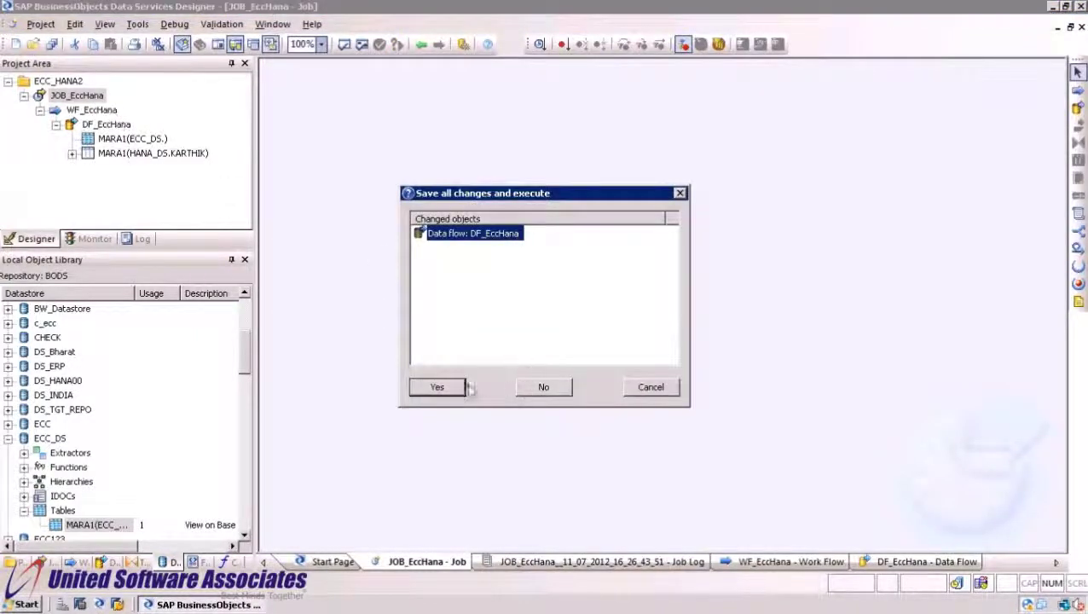
pyautogui.click(449, 386)
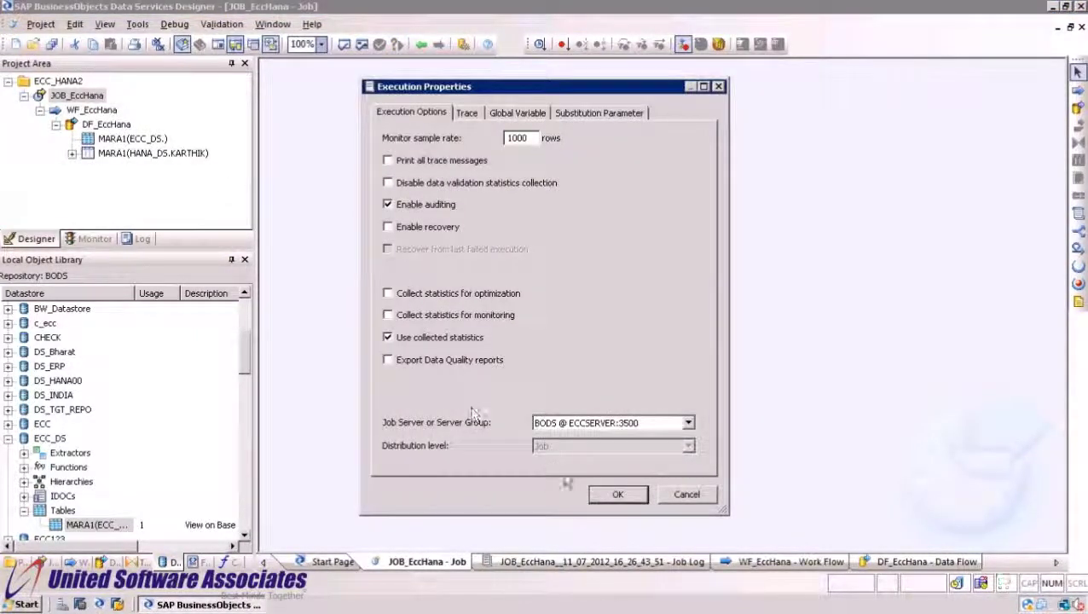
pyautogui.click(617, 494)
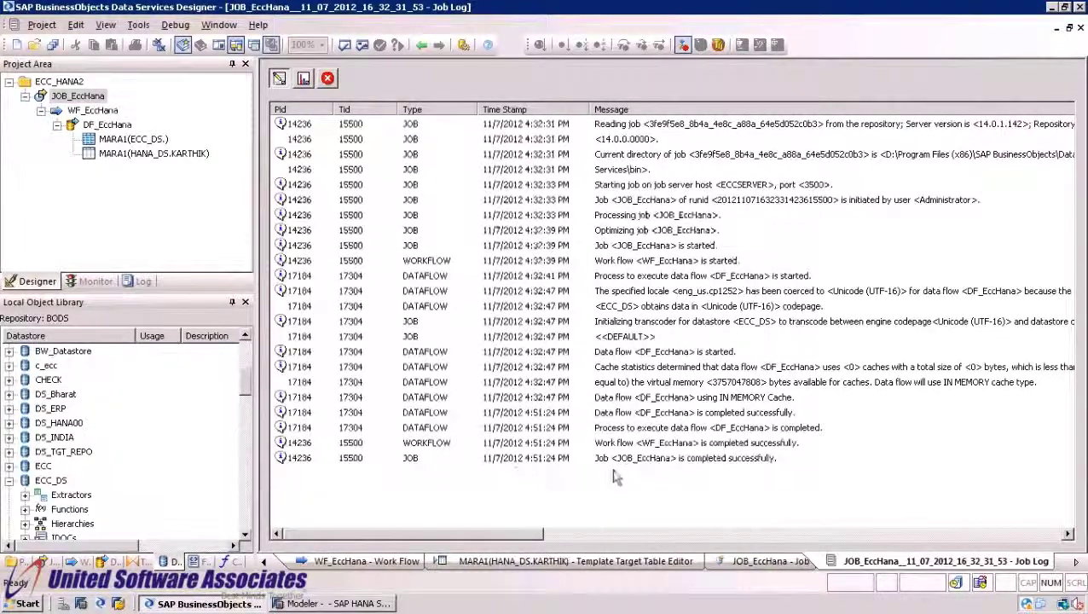
pyautogui.click(687, 461)
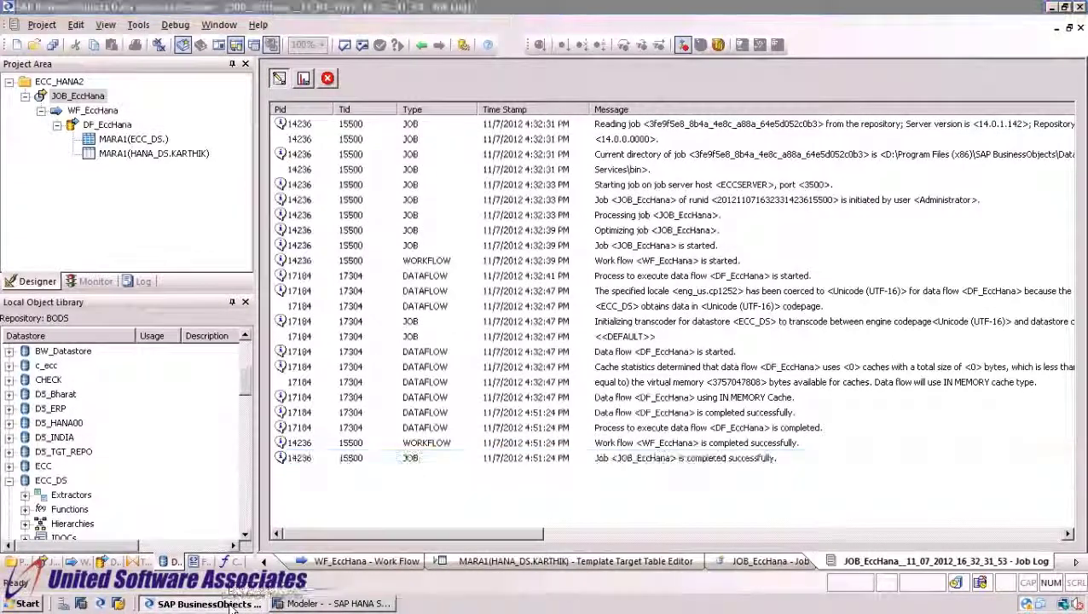
# Switch to SAP HANA Studio and refresh the tables of the target schema that owns the template table.
pyautogui.click(294, 603)
pyautogui.click(99, 194)
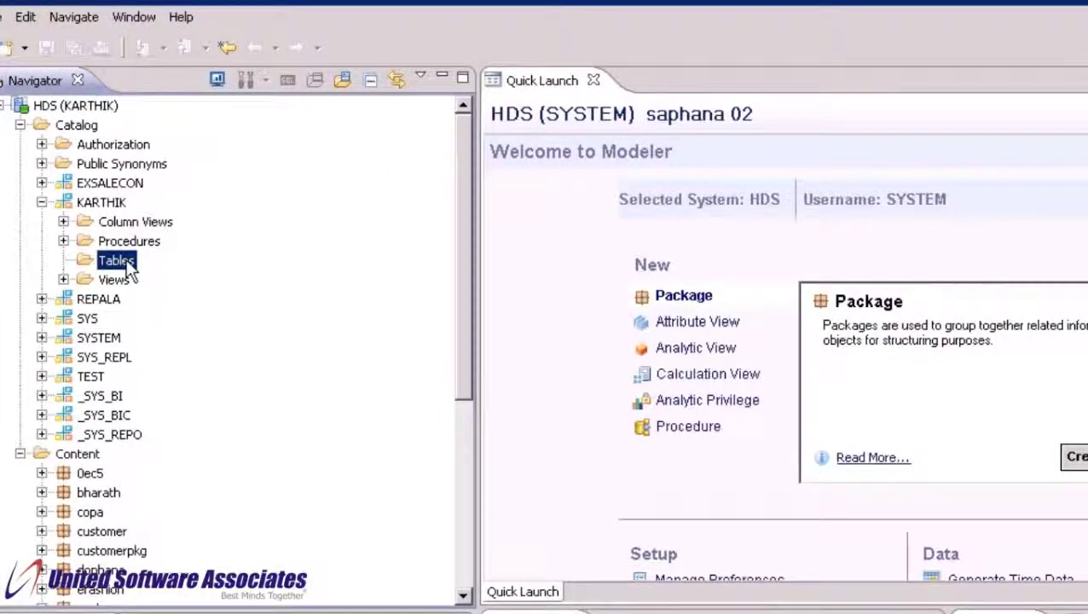
pyautogui.rightClick(128, 269)
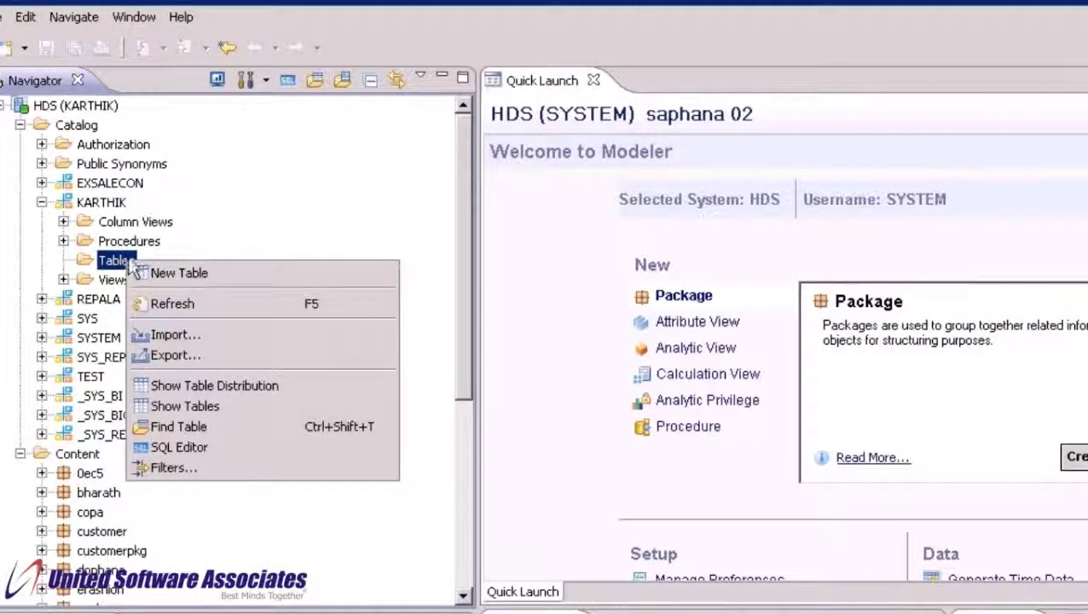
pyautogui.click(204, 312)
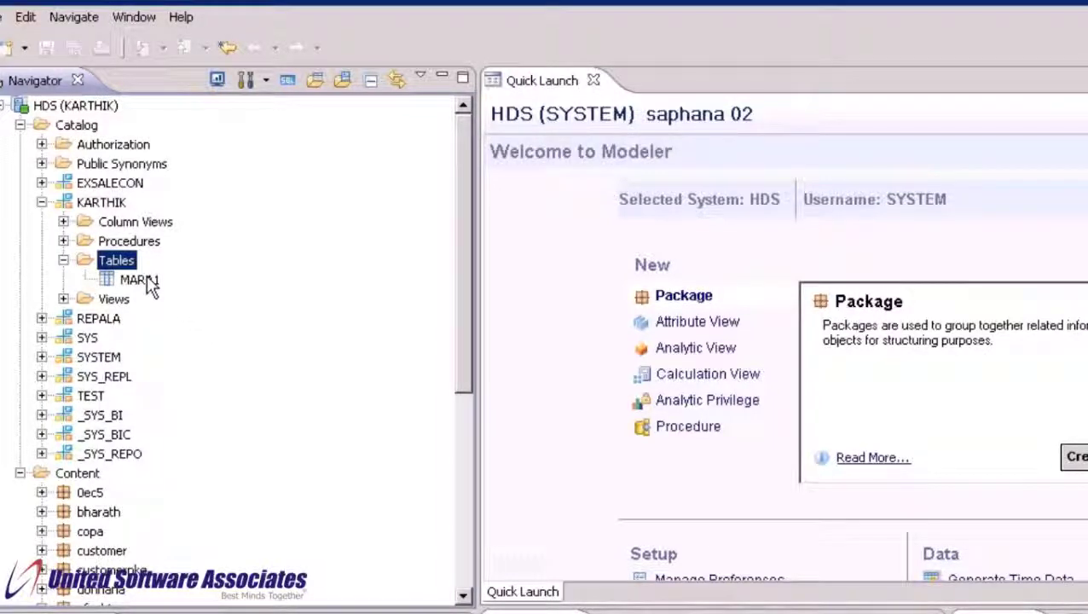
# Open the data preview of the MARA1 table in the target schema and look through its rows.
pyautogui.rightClick(146, 283)
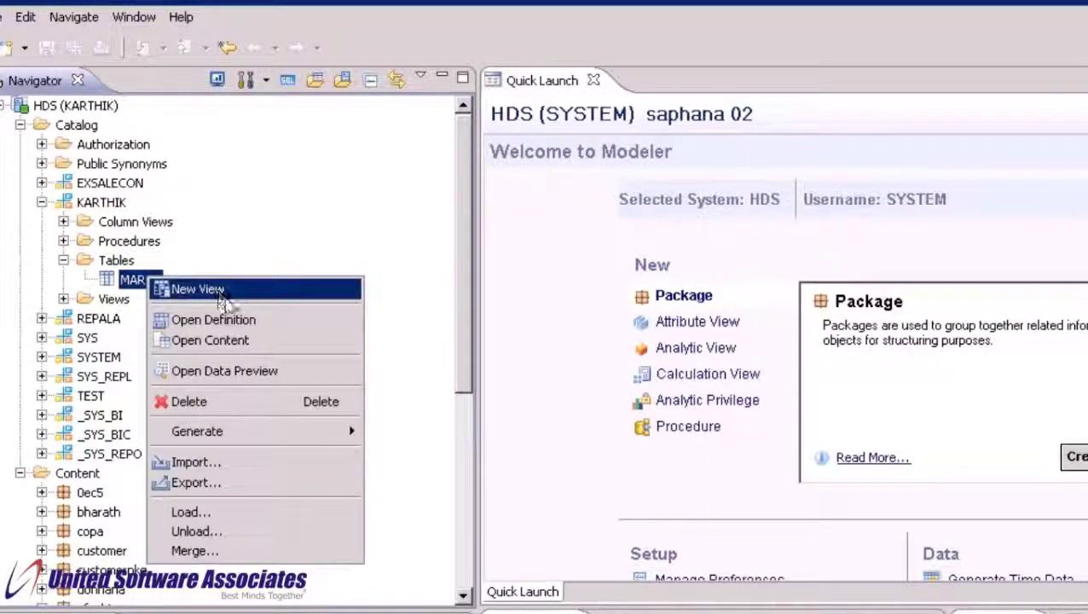
pyautogui.click(225, 372)
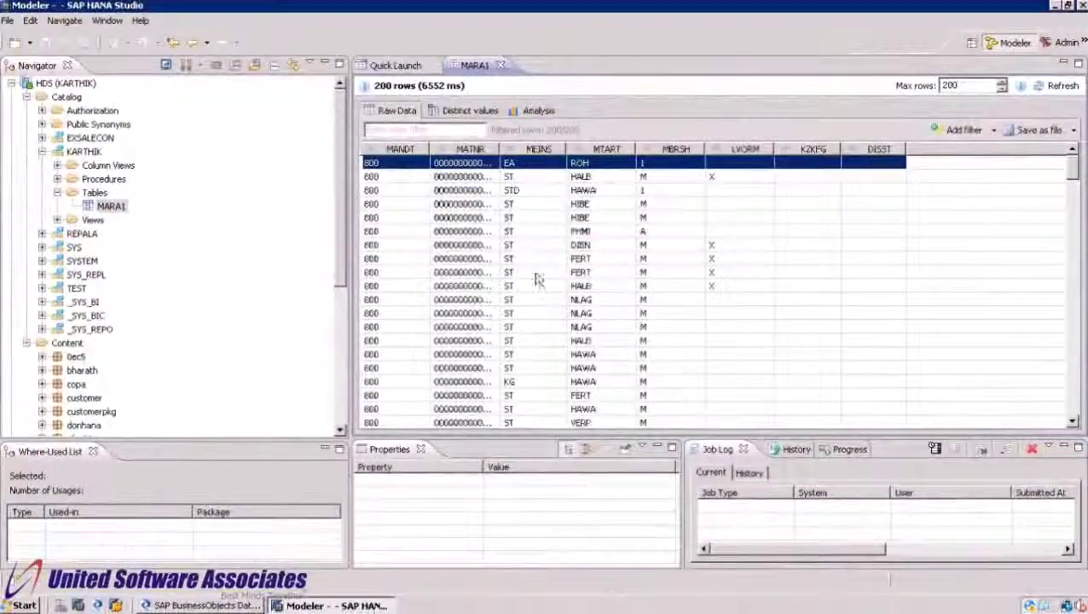
pyautogui.click(543, 272)
pyautogui.scroll(-7, 543, 272)
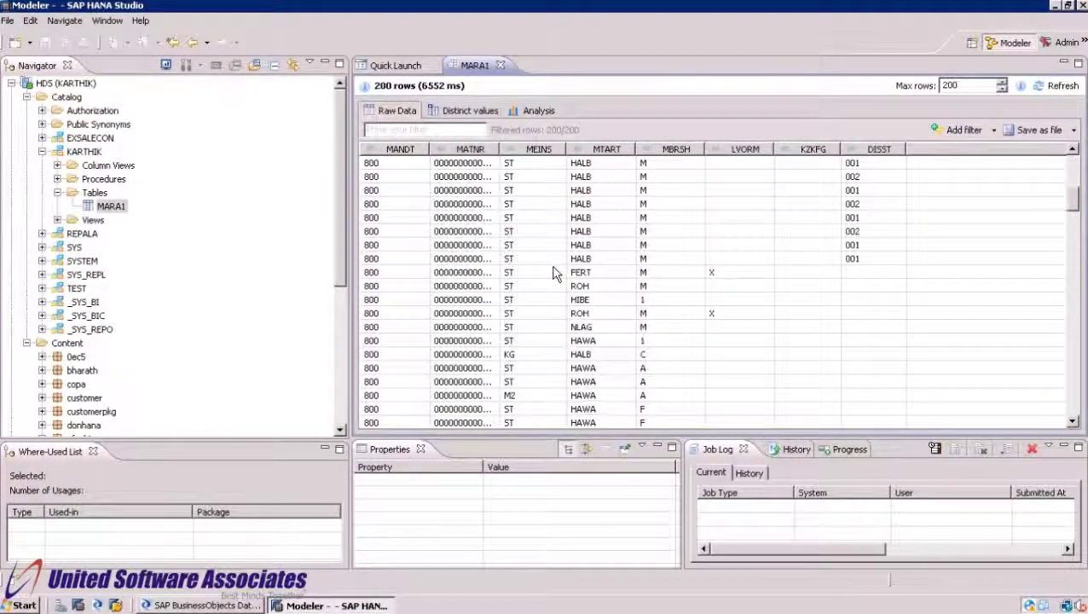
pyautogui.scroll(-10, 553, 272)
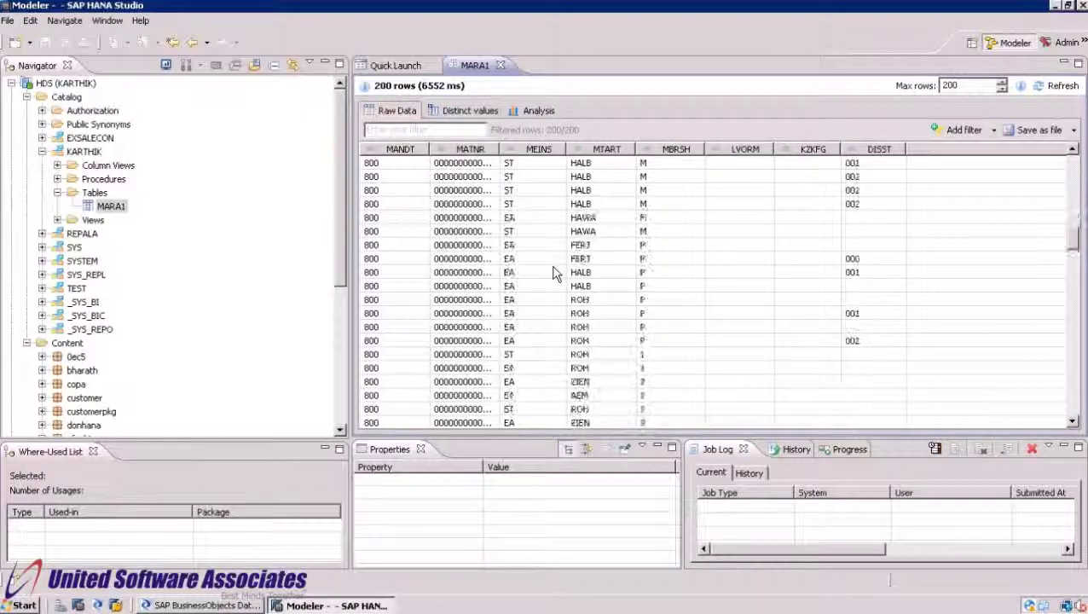
pyautogui.scroll(10, 552, 272)
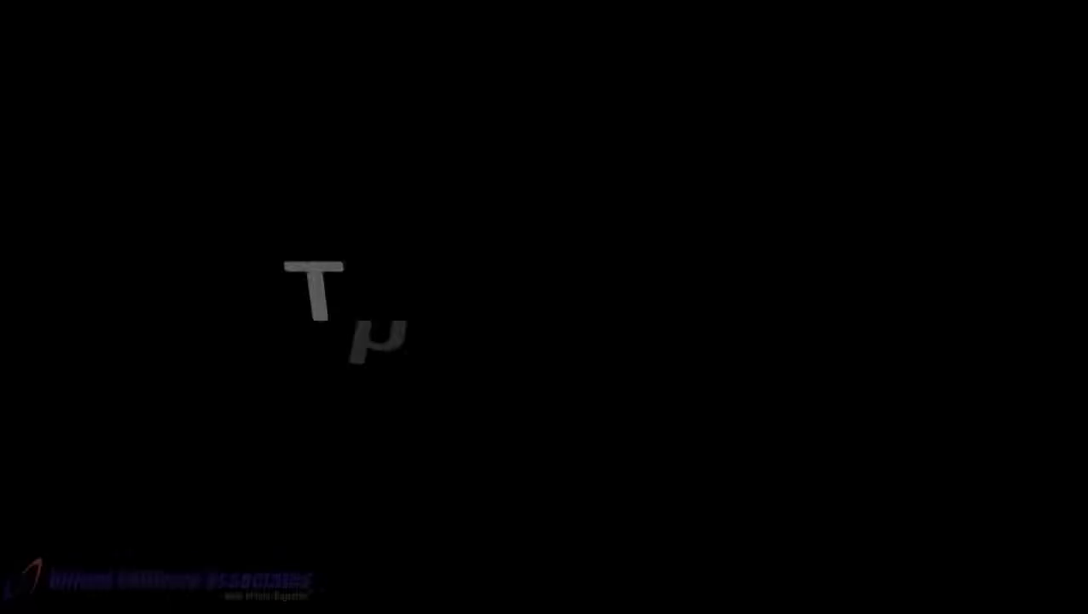